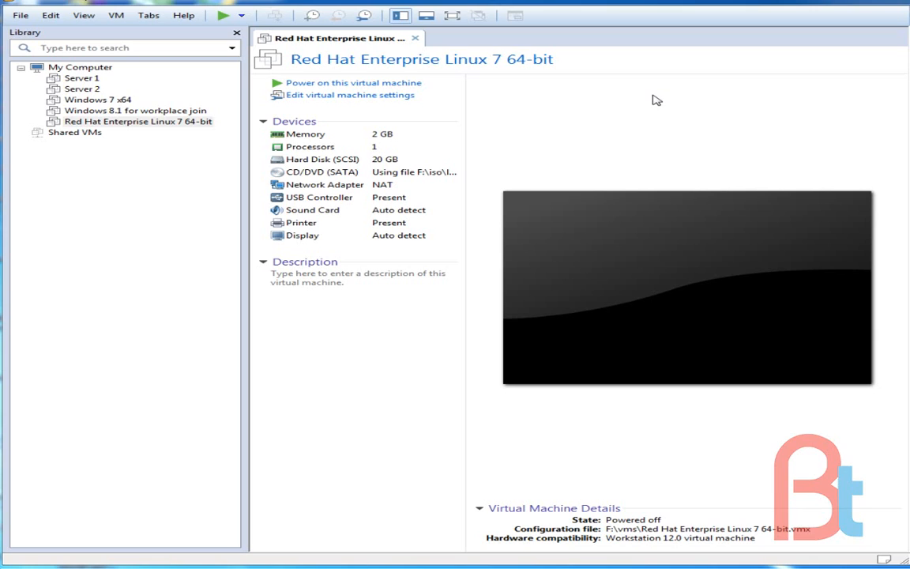
Power on the Red Hat Enterprise Linux 7 64-bit virtual machine and boot its Install Red Hat Enterprise Linux 7.0 entry
click(357, 83)
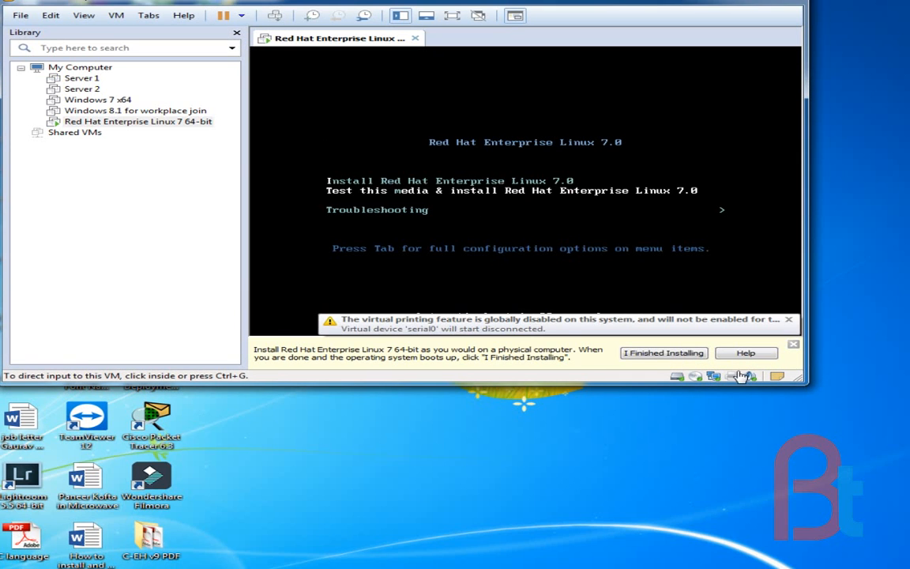
click(656, 316)
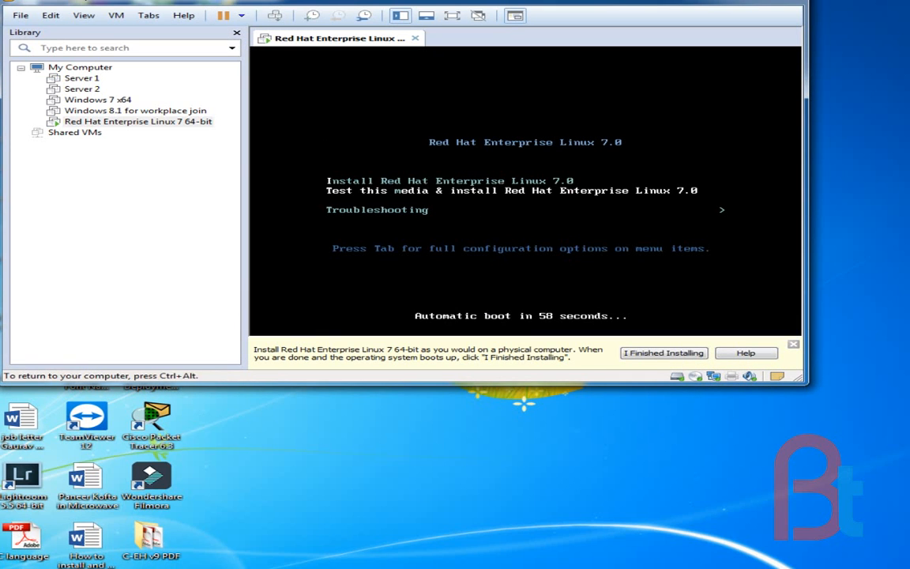
key(Up)
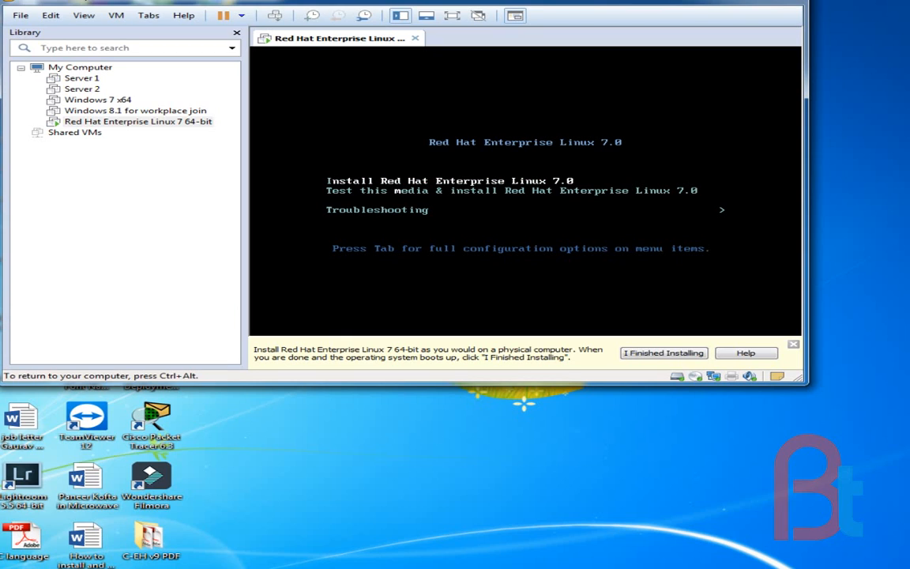
key(ctrl+alt)
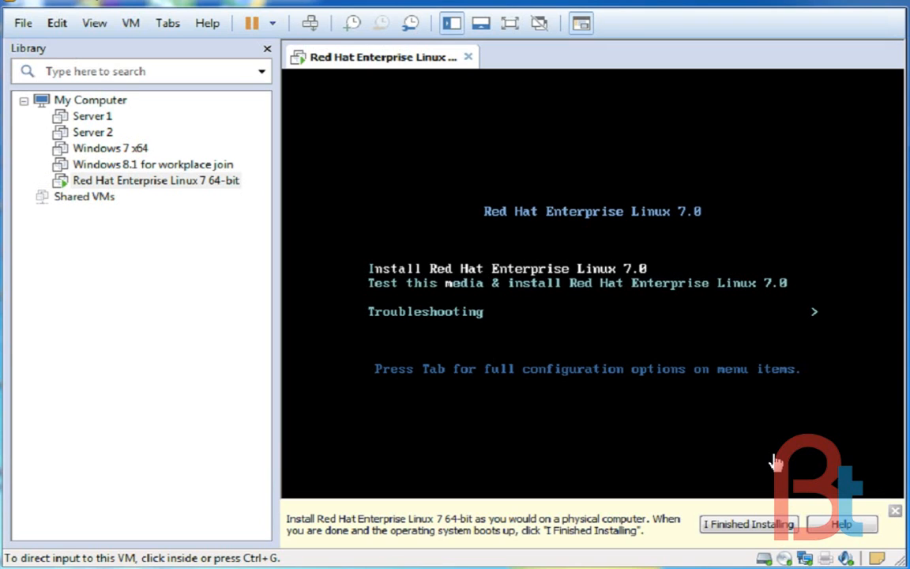
click(776, 462)
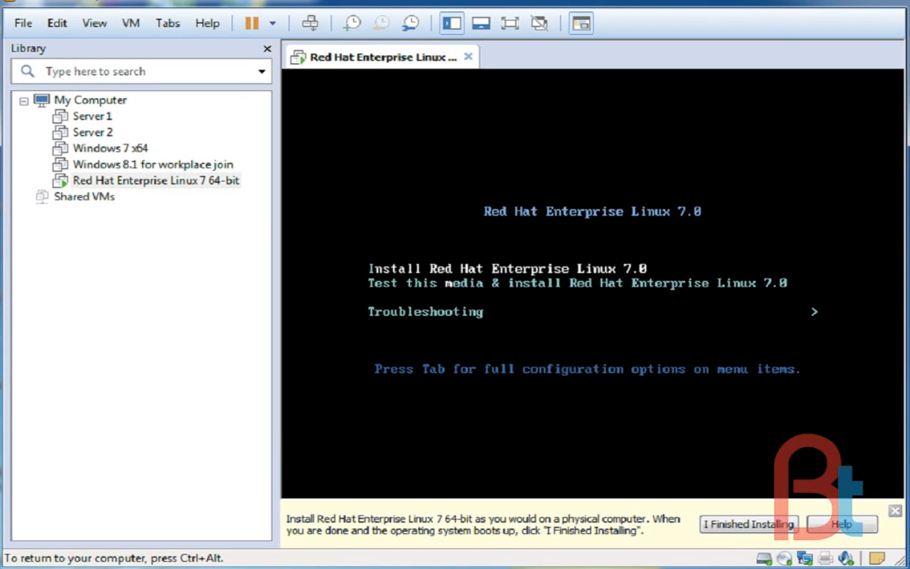
key(Return)
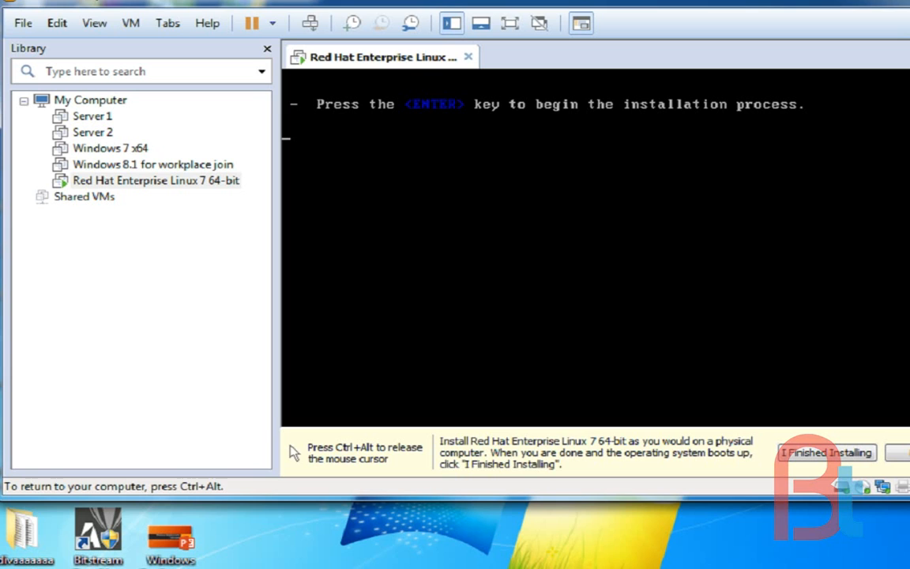
Close the installation hint and the virtual machine library to give the guest display more room
key(ctrl+alt)
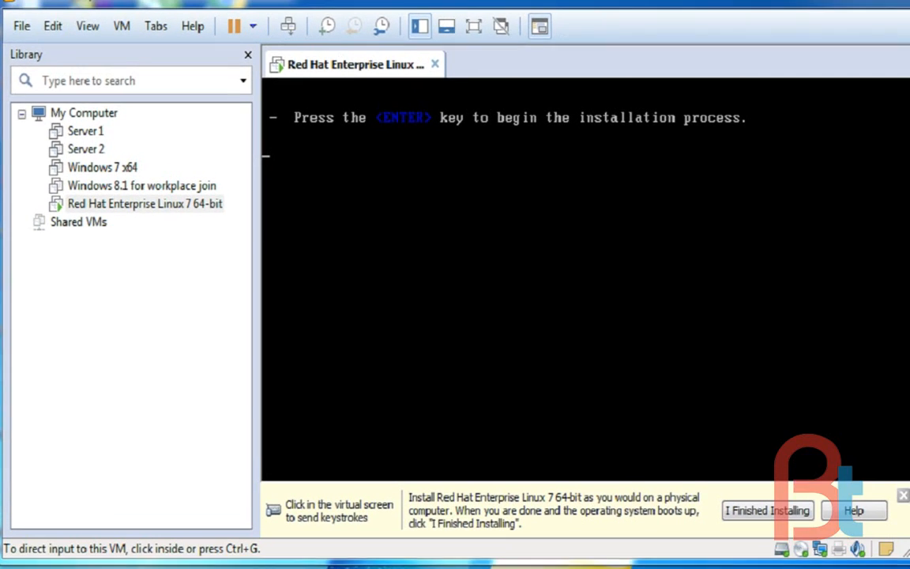
click(897, 499)
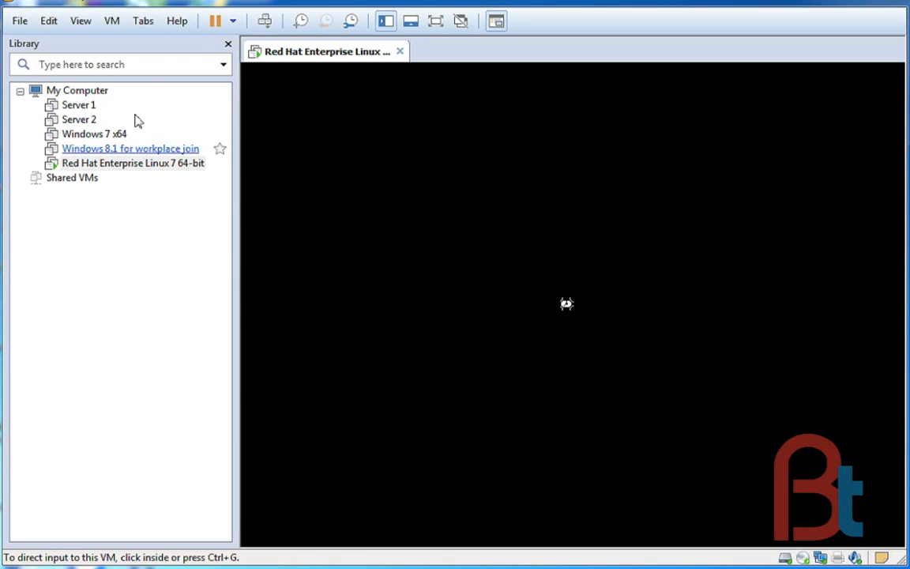
click(228, 44)
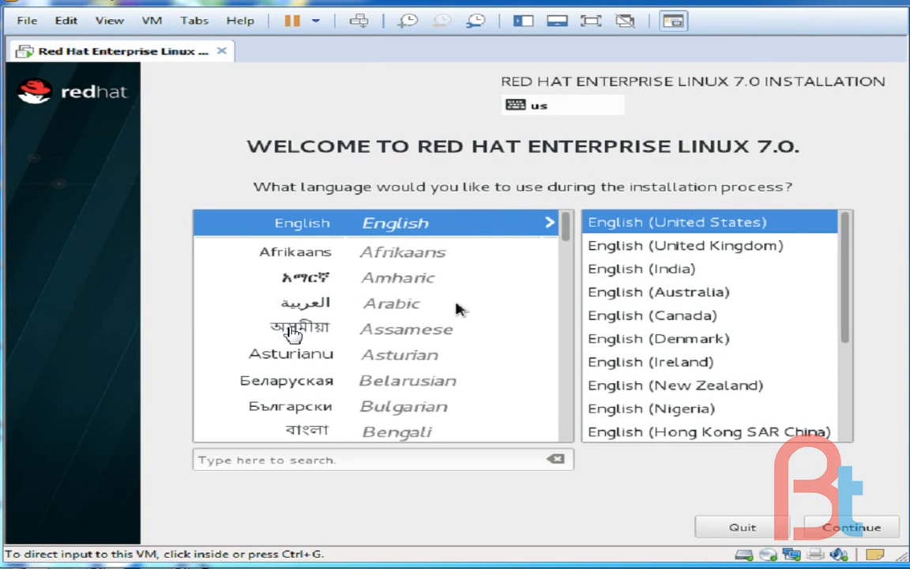
Accept English (United States) as the language for the installation process and continue to the summary
click(223, 172)
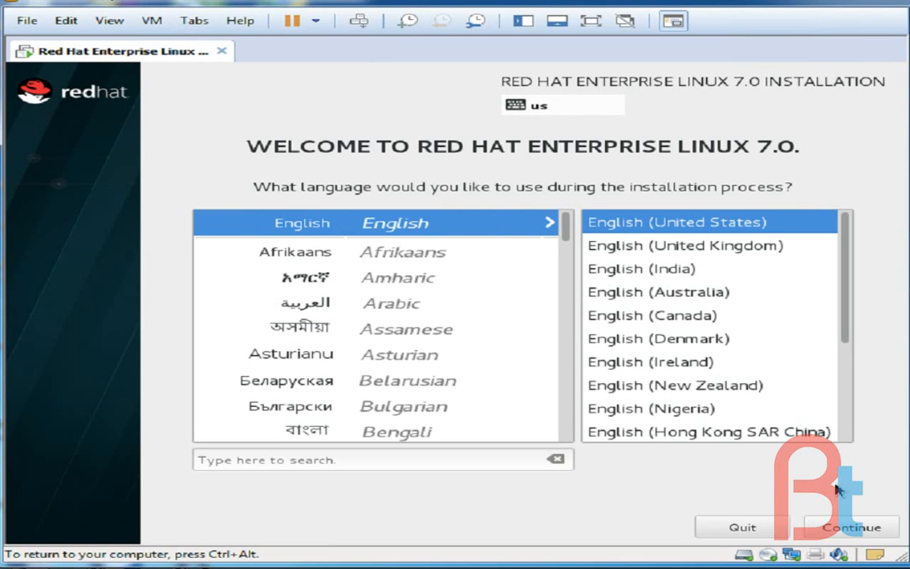
click(853, 534)
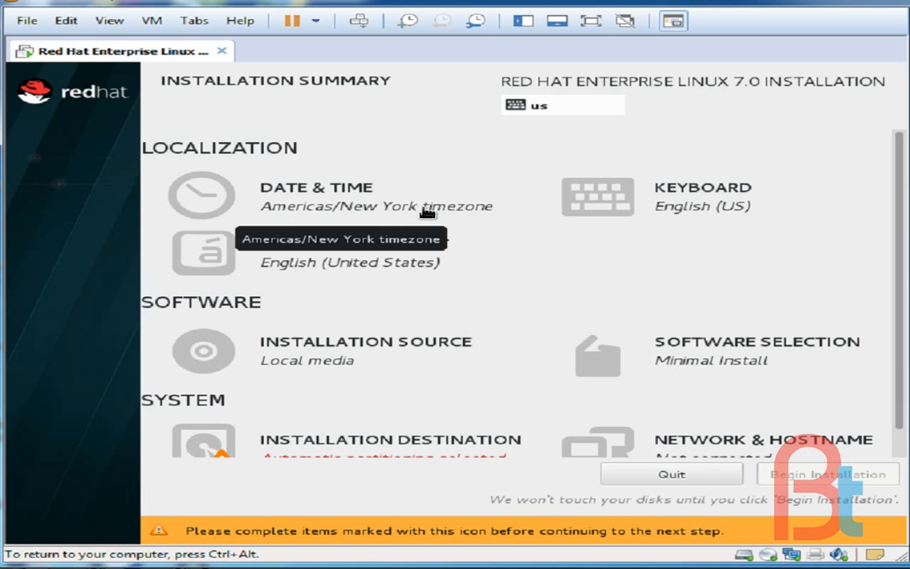
Set the system's time zone to Asia/Kolkata in the date and time settings
click(362, 197)
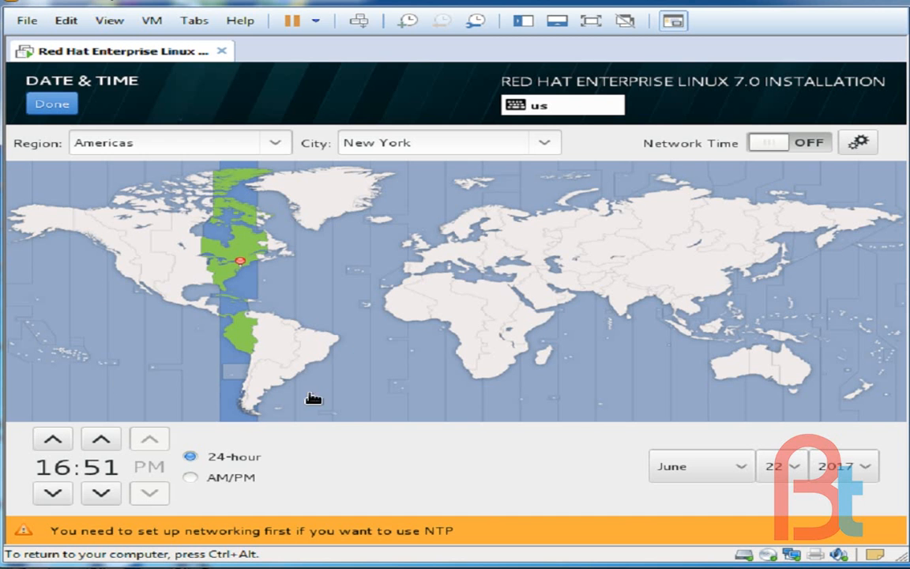
click(644, 304)
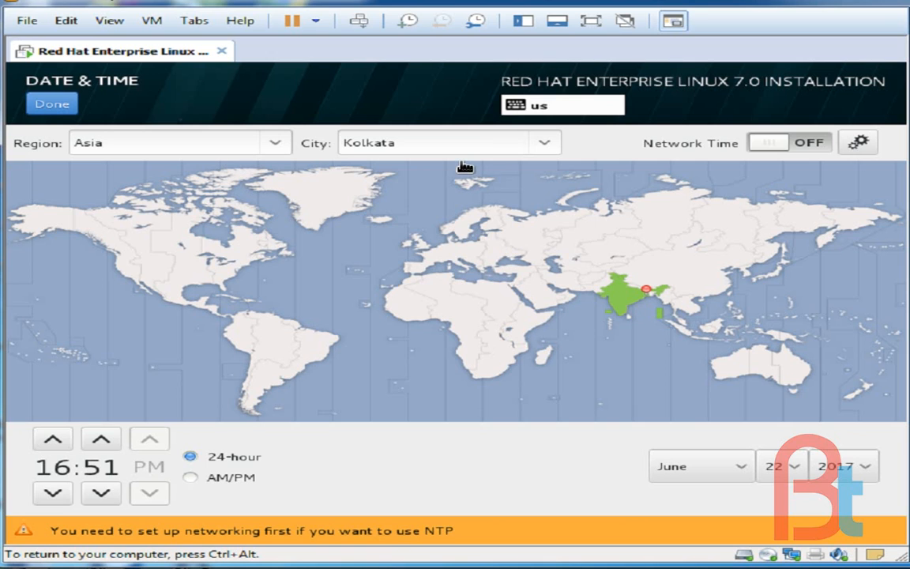
click(53, 105)
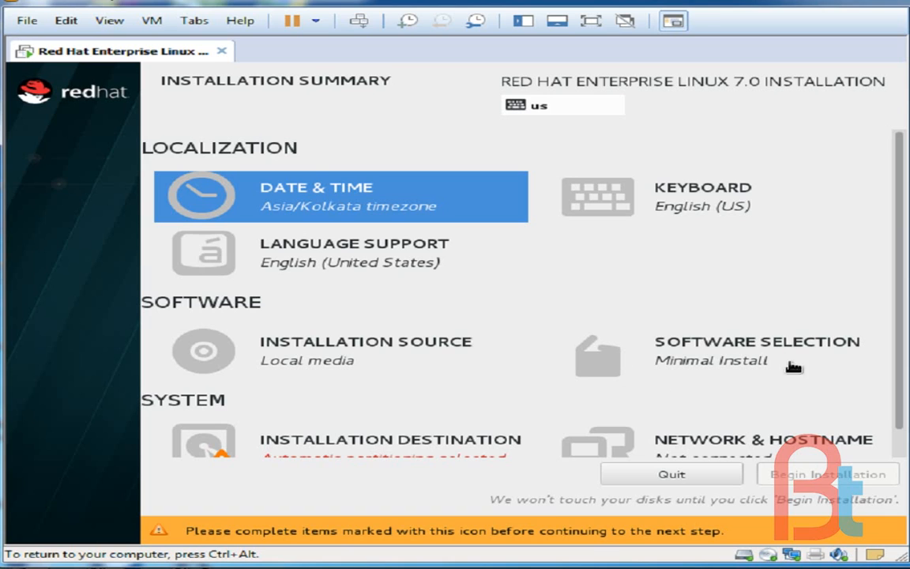
Choose Server with GUI as the base environment in the software selection, without any add-ons
click(723, 349)
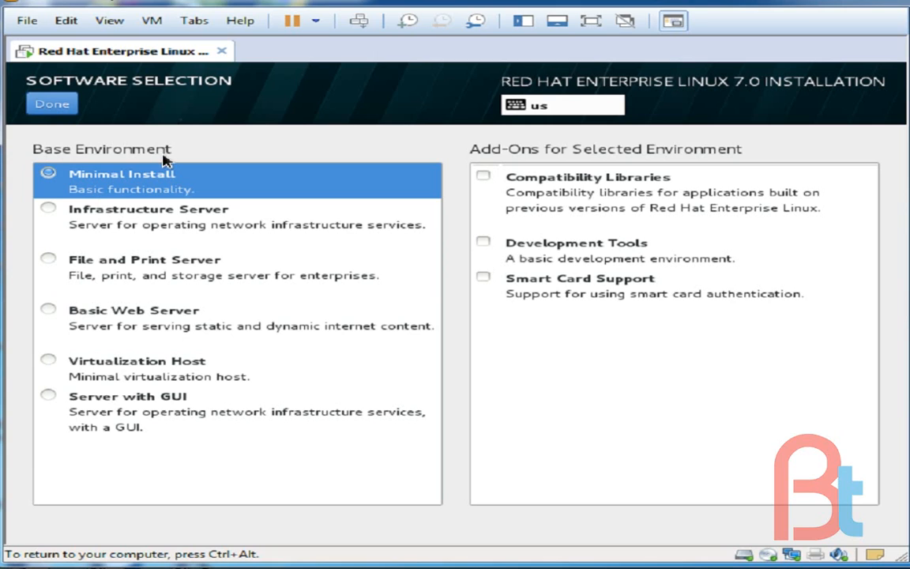
click(50, 400)
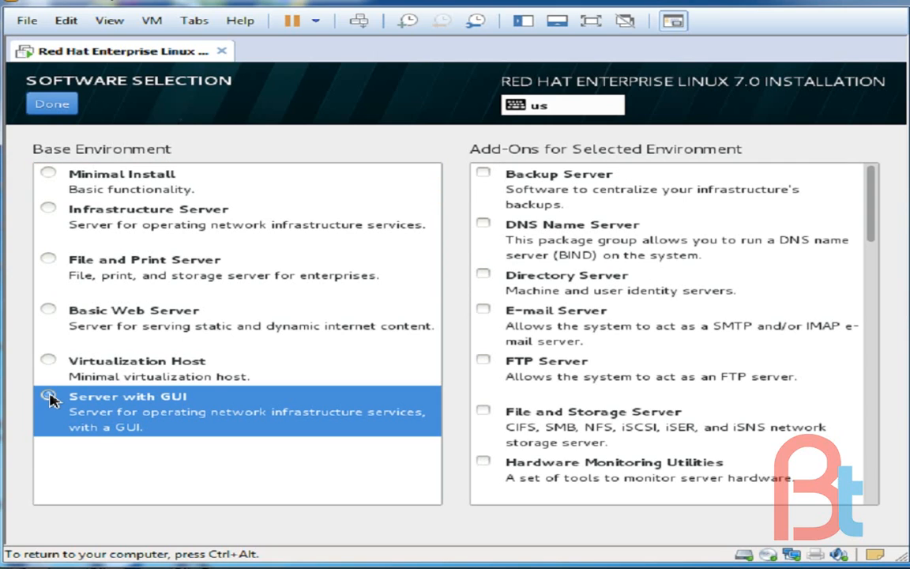
click(52, 106)
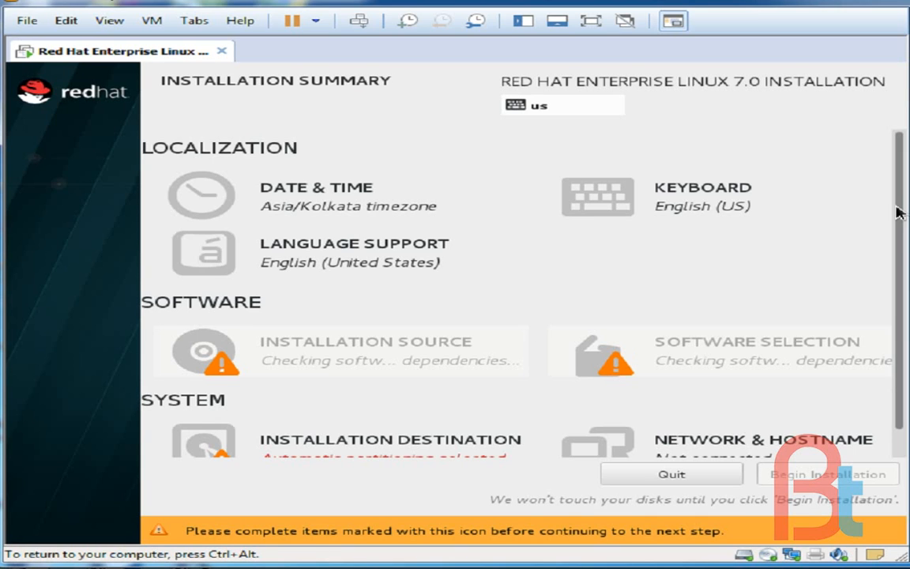
Choose manual partitioning for the VMware installation disk and set the scheme for new mount points to Standard Partition
scroll(898, 306, down, 1)
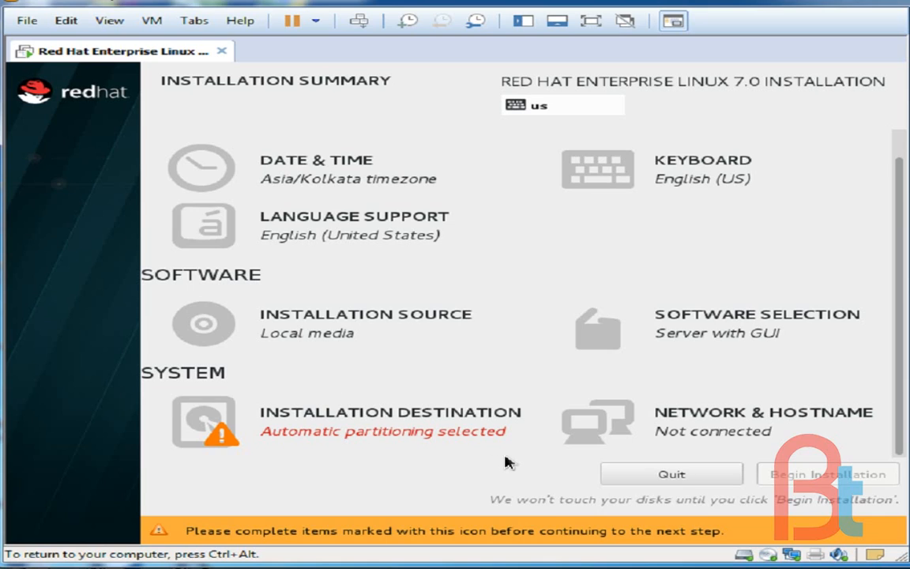
click(370, 421)
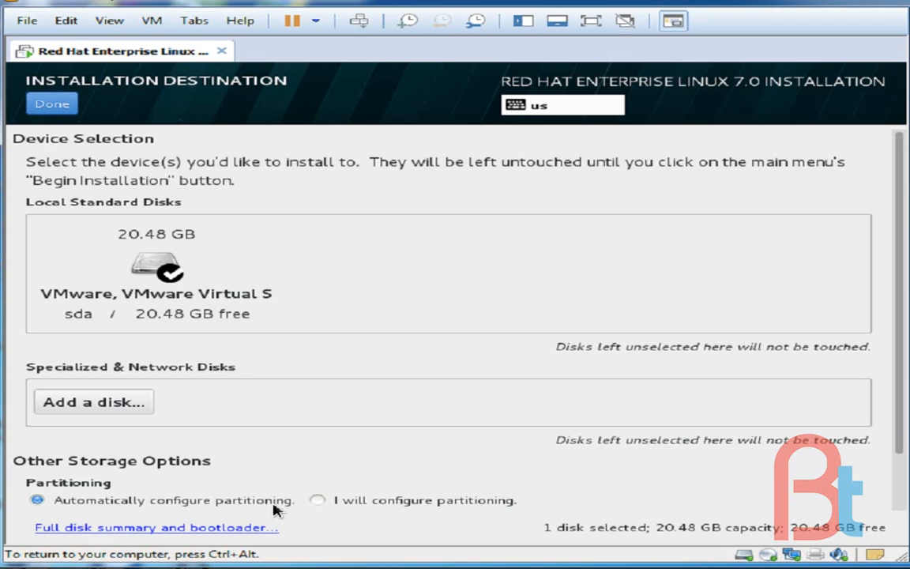
click(316, 501)
click(52, 104)
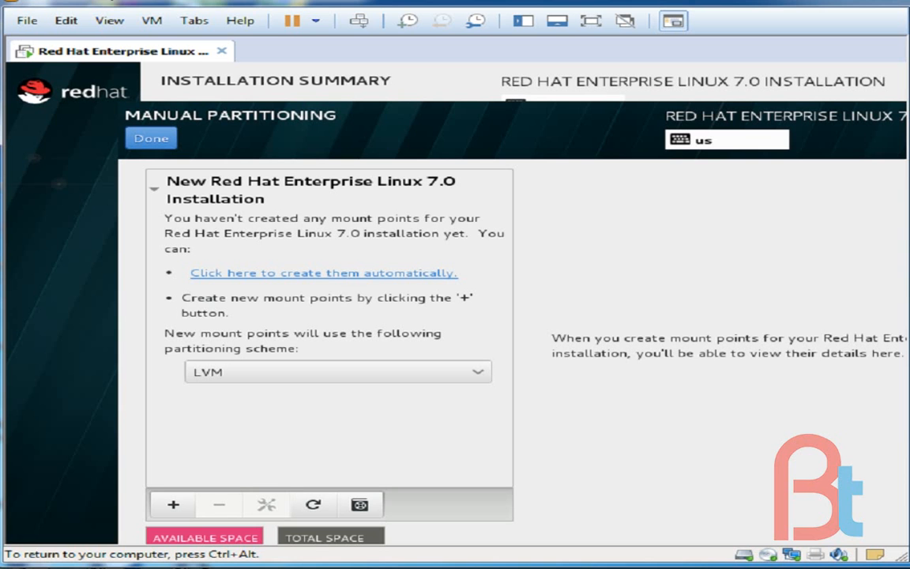
click(320, 372)
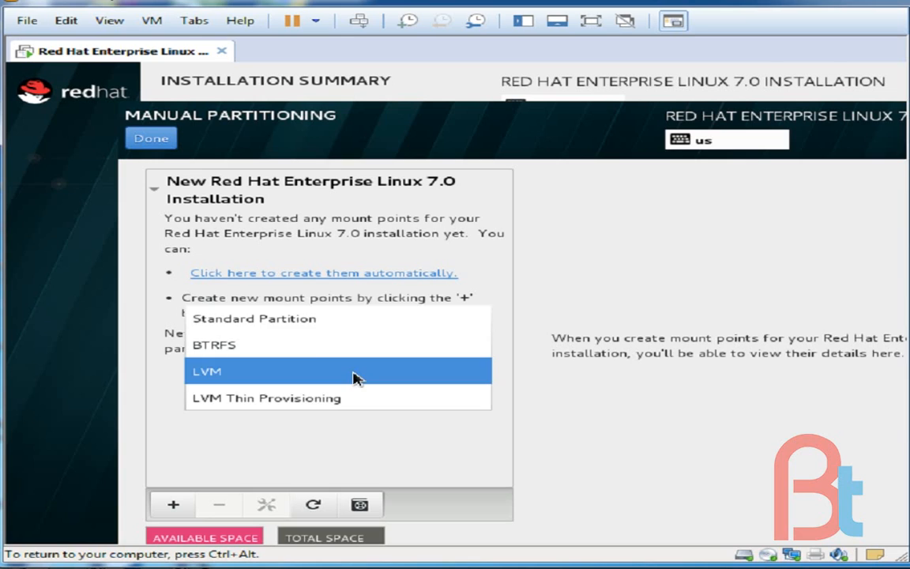
click(324, 320)
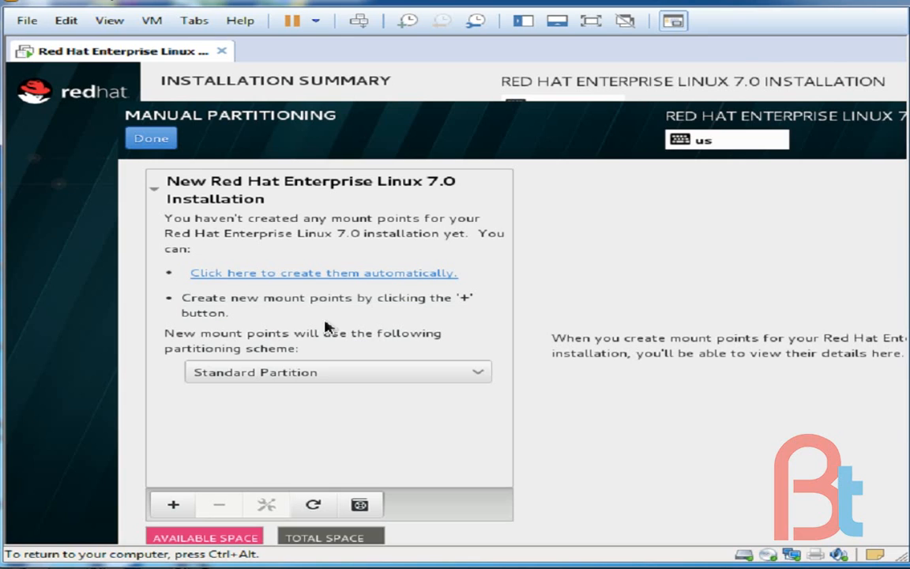
Add a /boot mount point with a desired capacity of 500 MB
click(174, 506)
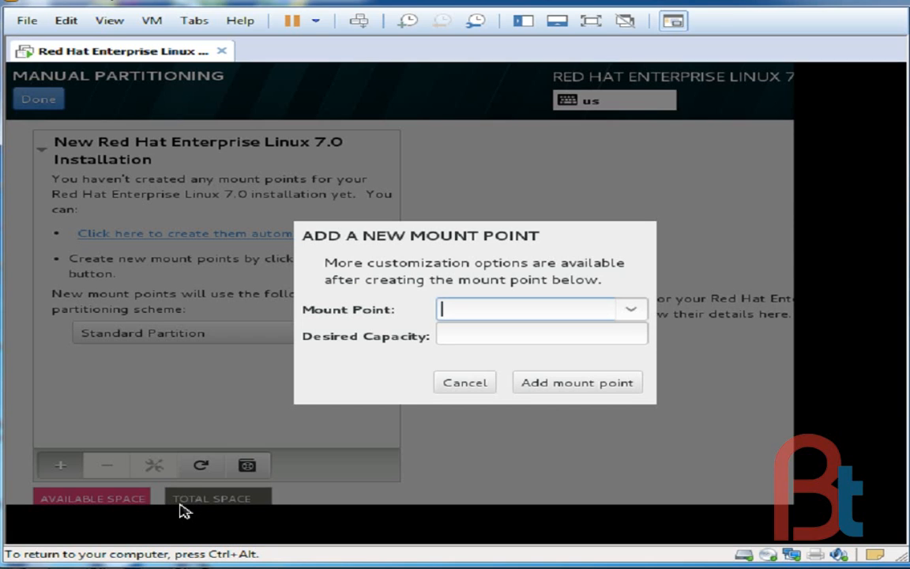
click(632, 308)
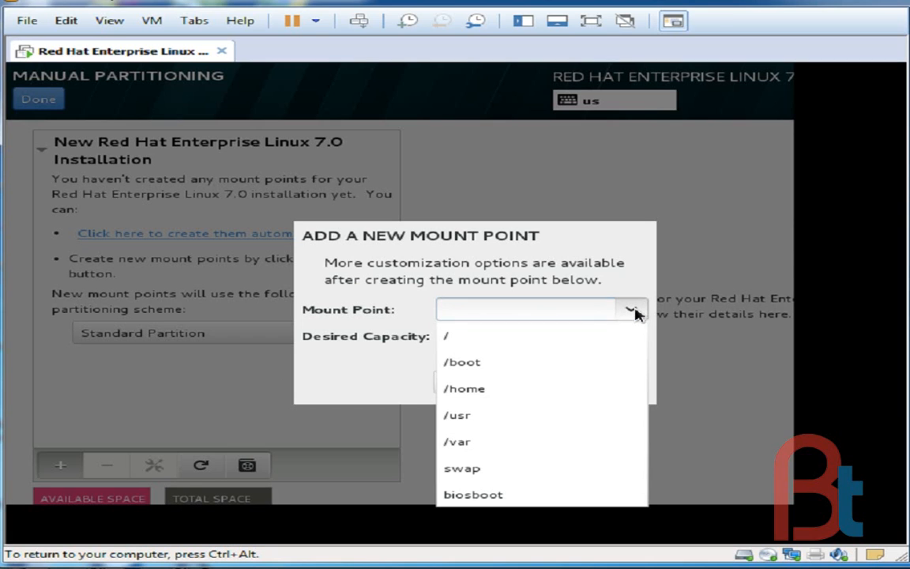
click(557, 363)
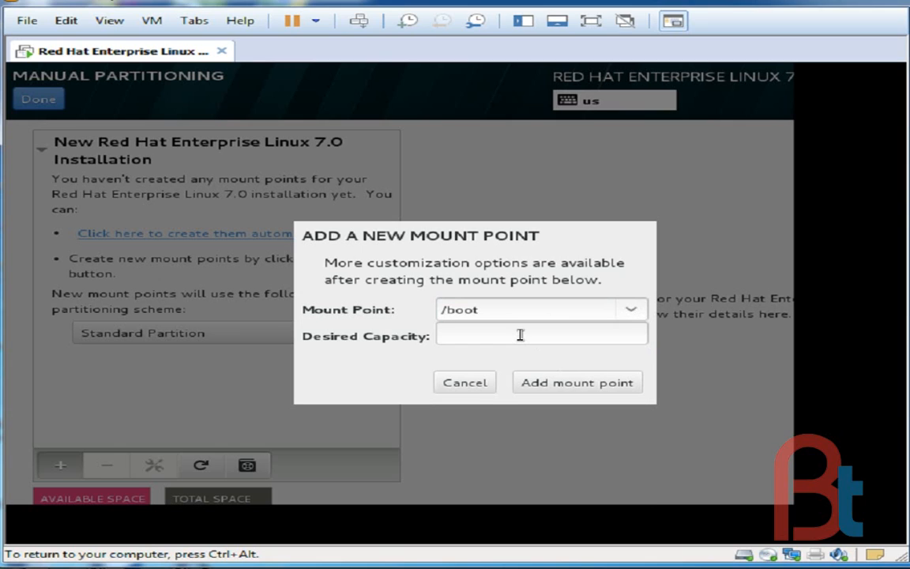
click(514, 333)
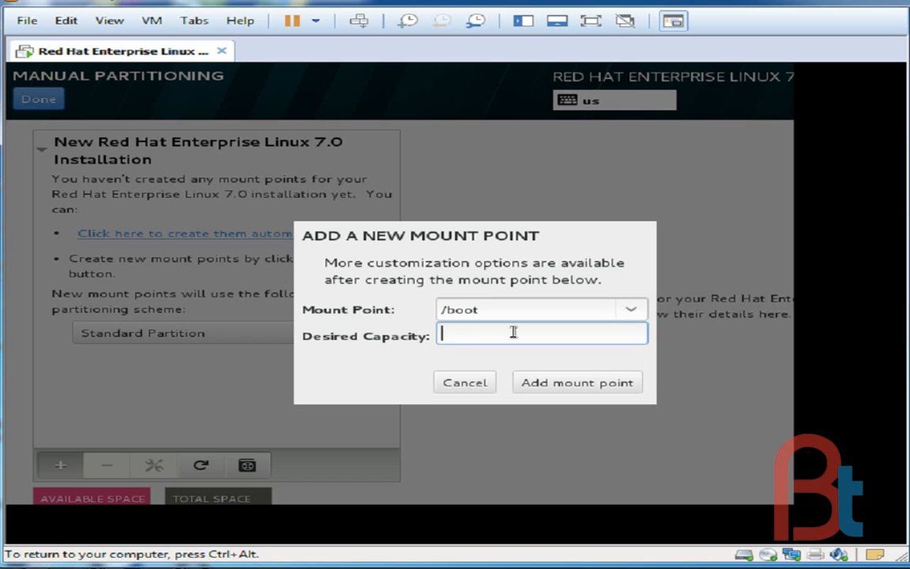
text(500)
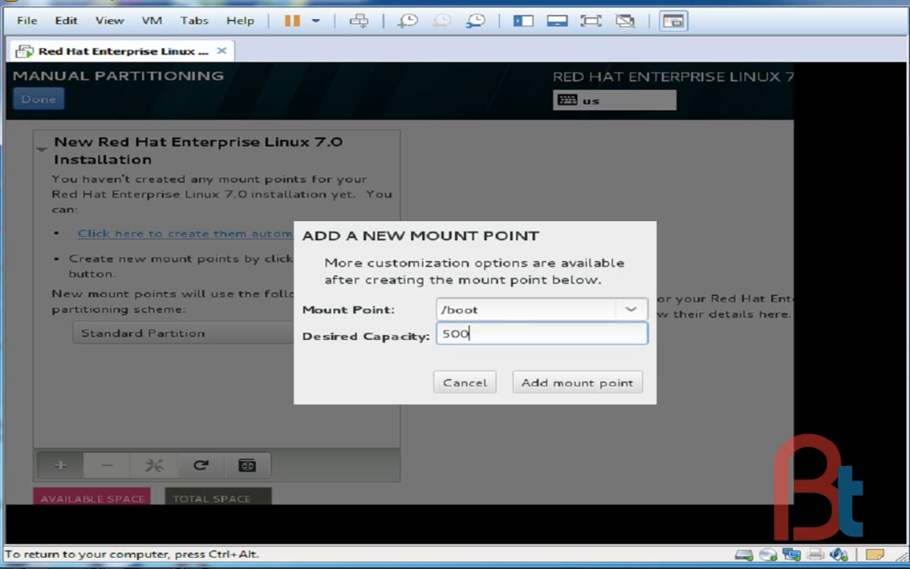
click(548, 387)
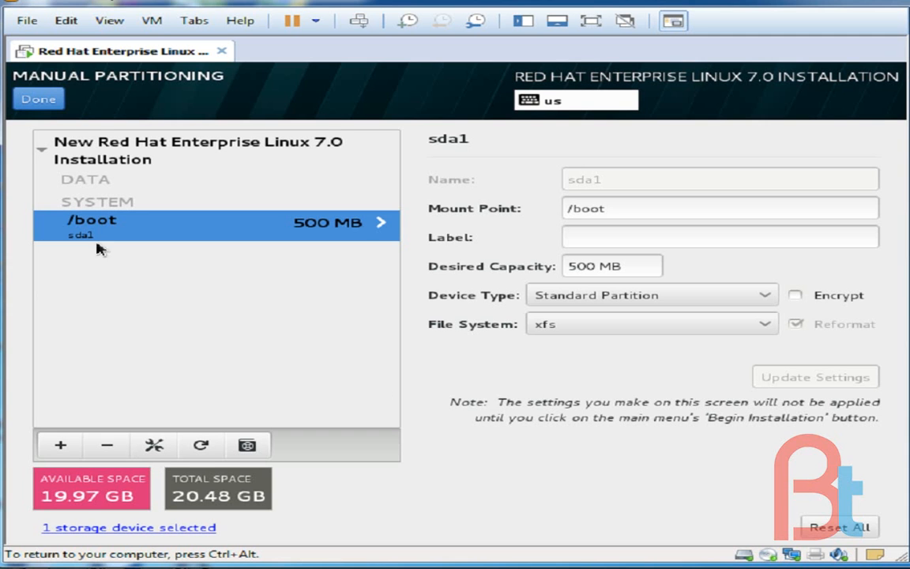
Add a /home mount point with a desired capacity of 1024 MB
click(60, 446)
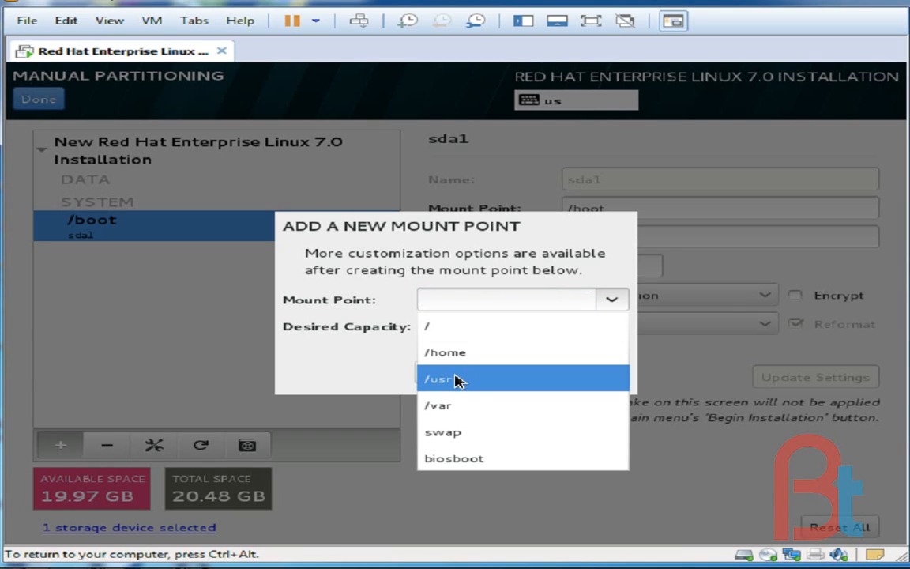
click(469, 354)
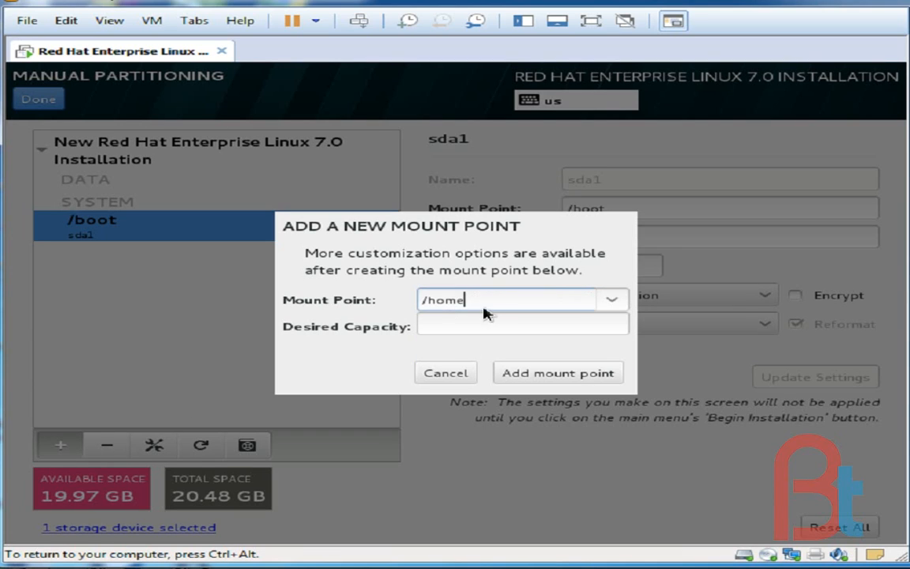
click(477, 326)
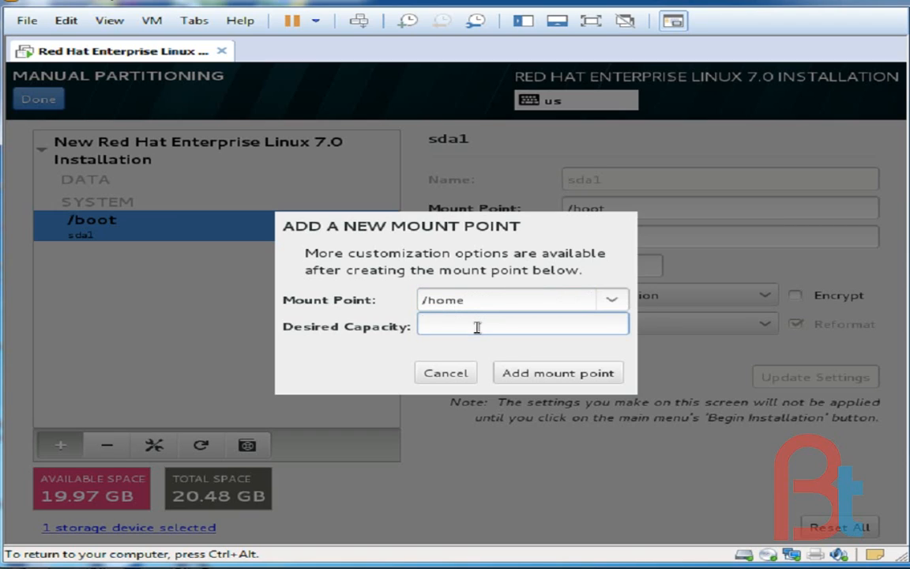
text(1000)
key(BackSpace)
key(BackSpace)
text(24)
click(554, 378)
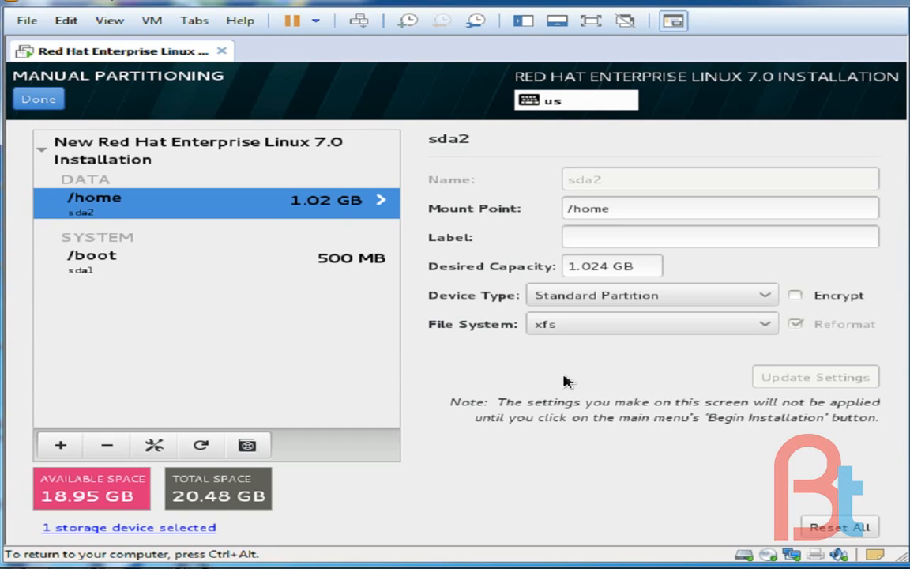
Add a swap mount point with a desired capacity of 4000 MB
click(61, 446)
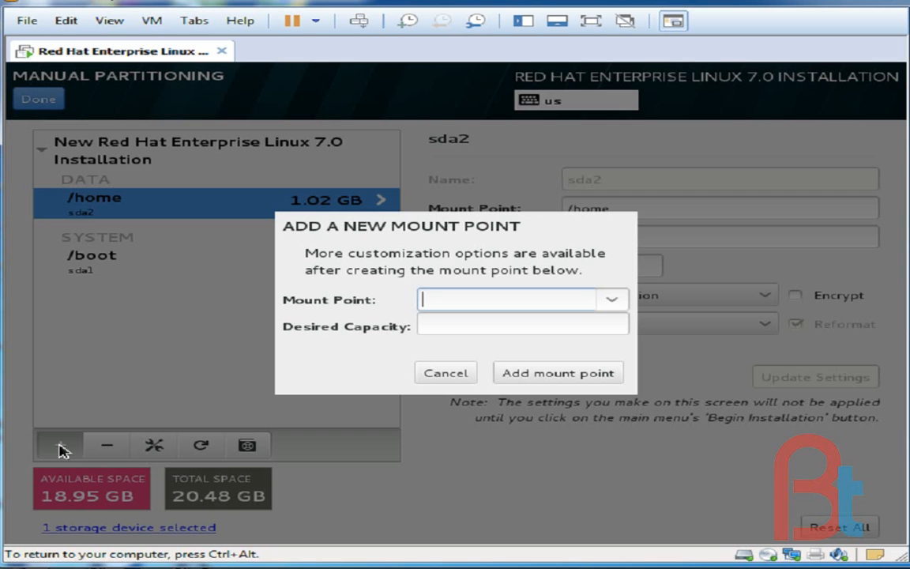
click(611, 303)
click(466, 405)
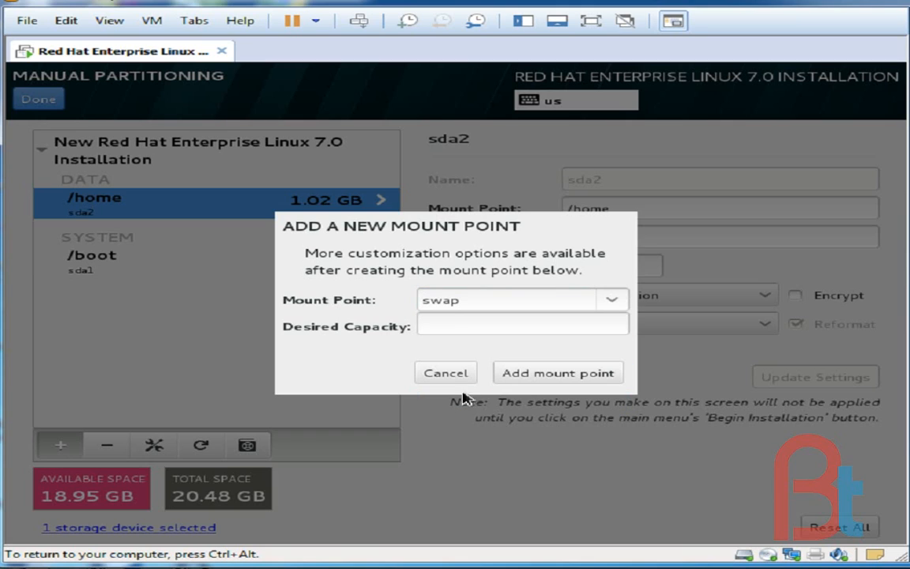
click(477, 323)
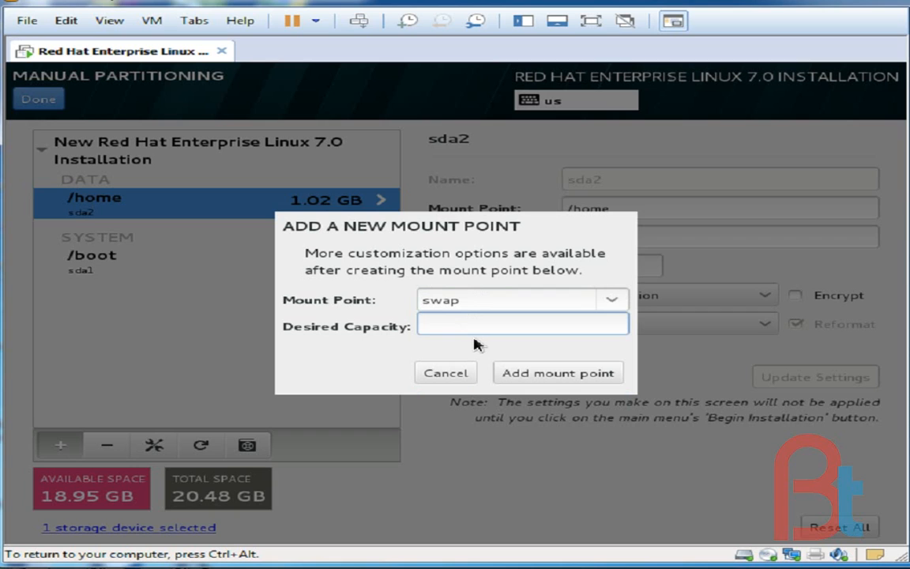
text(4000)
click(508, 372)
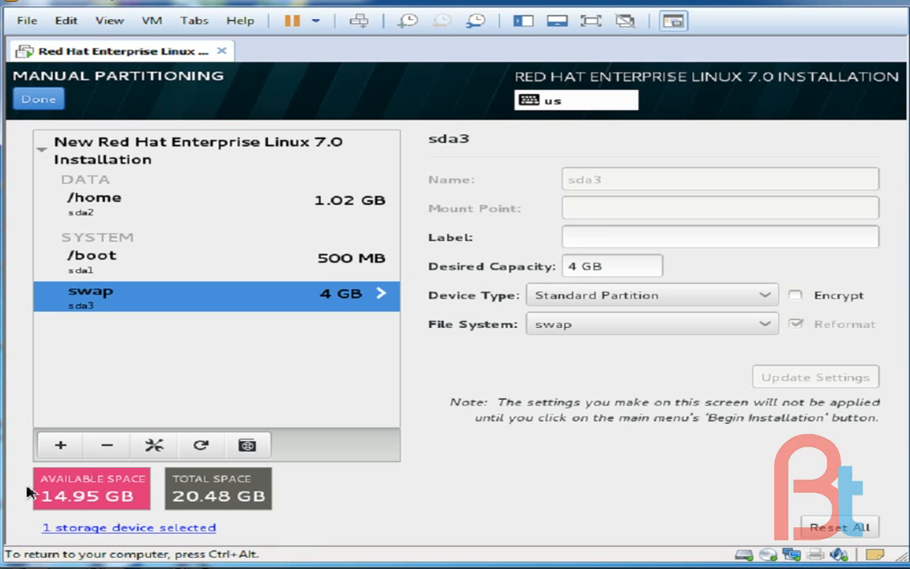
Add a / mount point with a desired capacity of 14000 MB and accept the partitioning changes
click(63, 446)
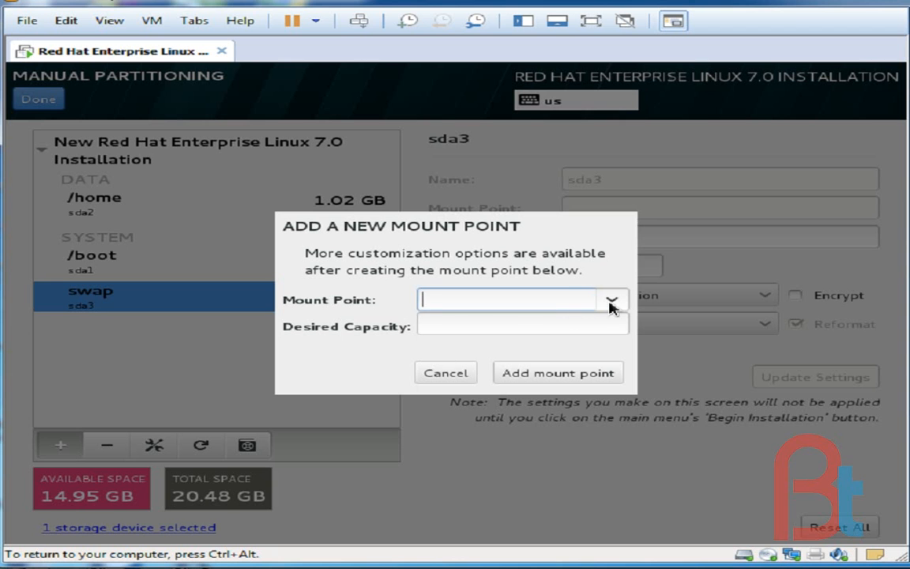
click(611, 300)
click(494, 332)
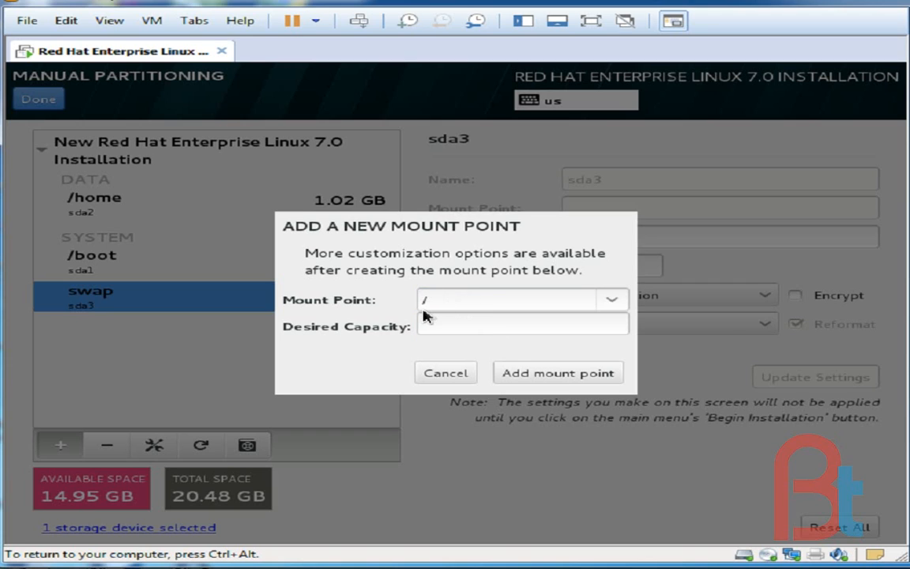
click(464, 325)
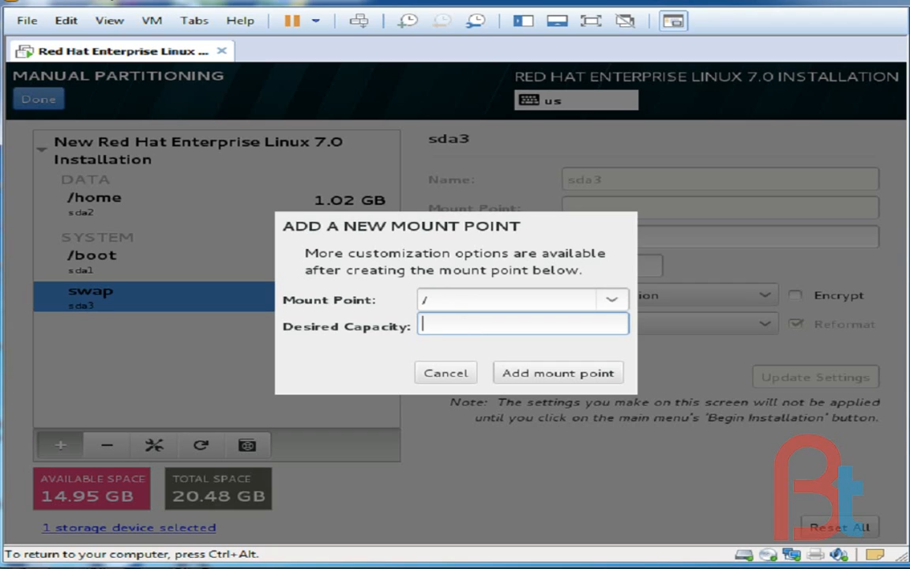
text(14000)
click(536, 375)
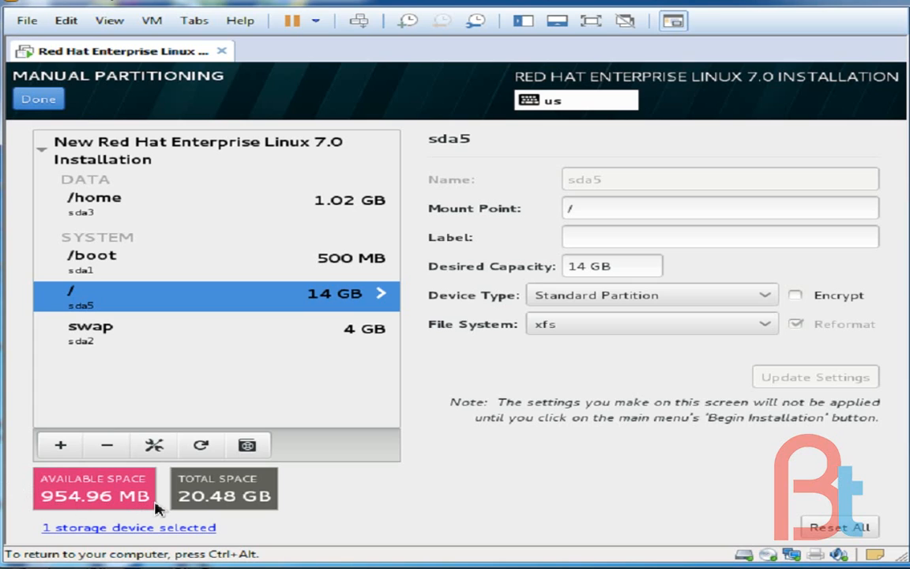
click(40, 99)
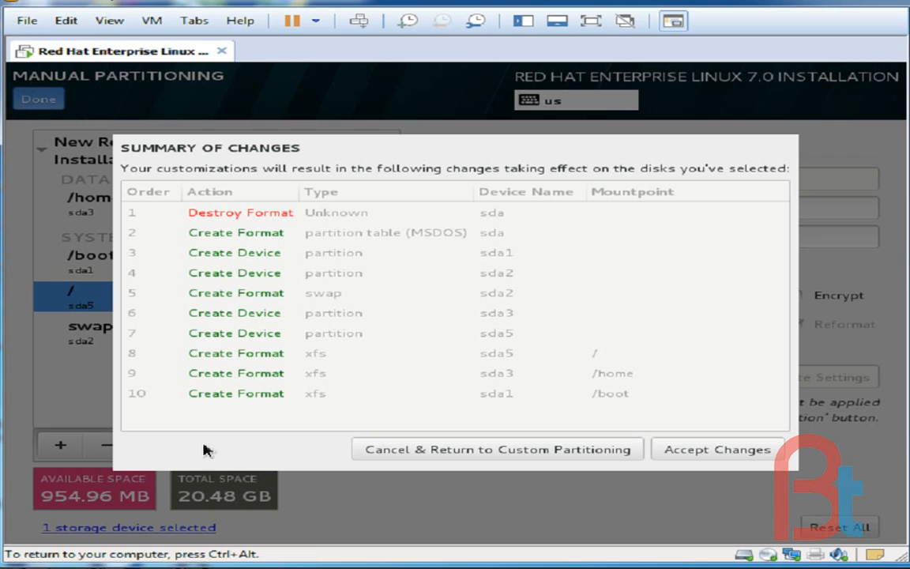
click(703, 452)
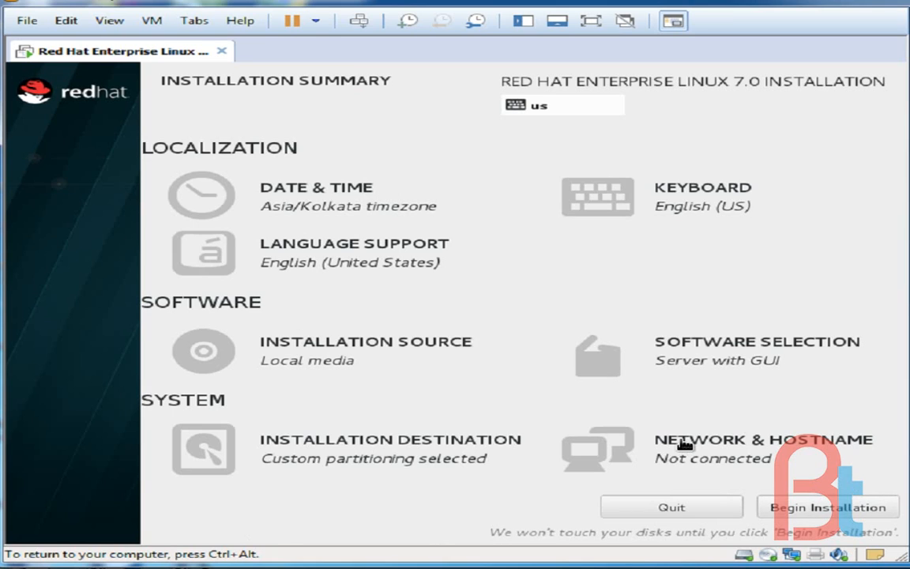
Review the network and hostname settings, keeping the hostname localhost.localdomain, and begin the installation
click(749, 448)
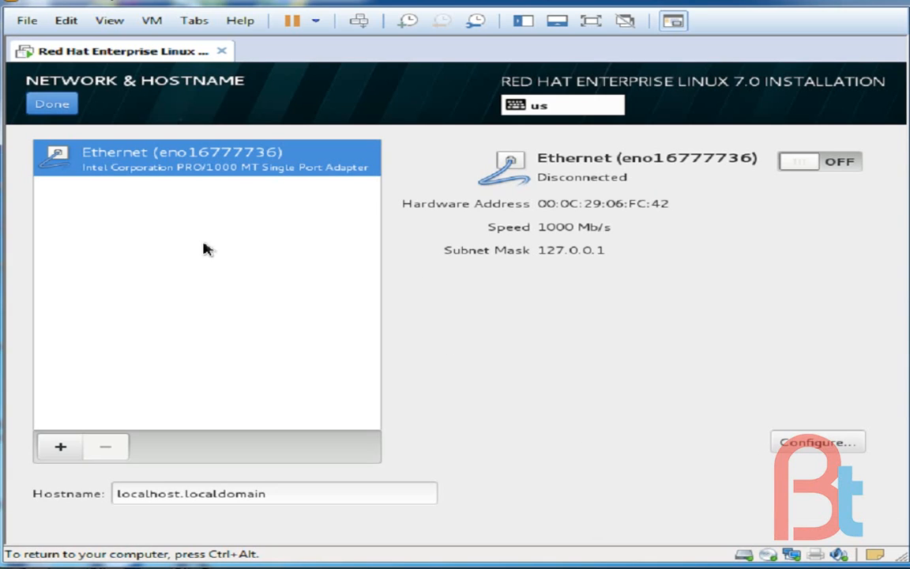
click(292, 492)
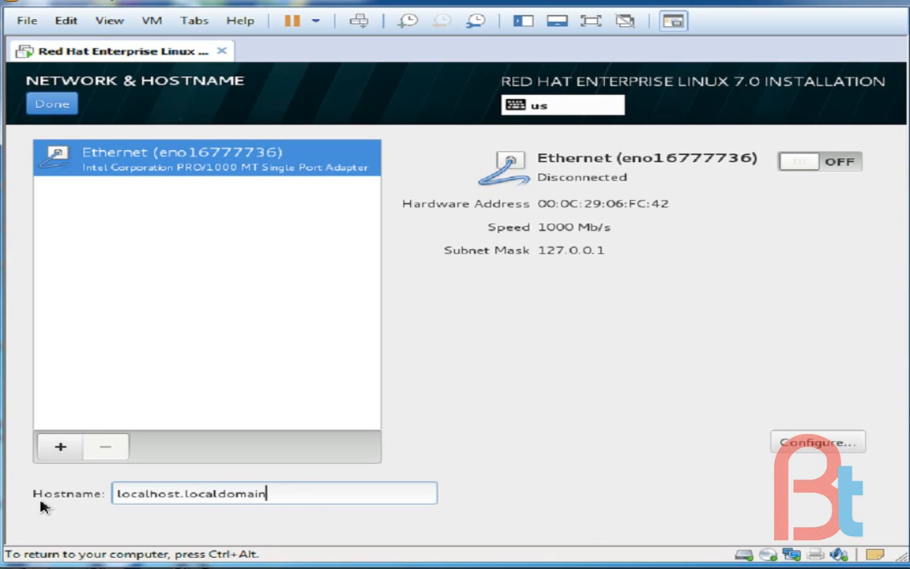
drag(304, 493, 111, 493)
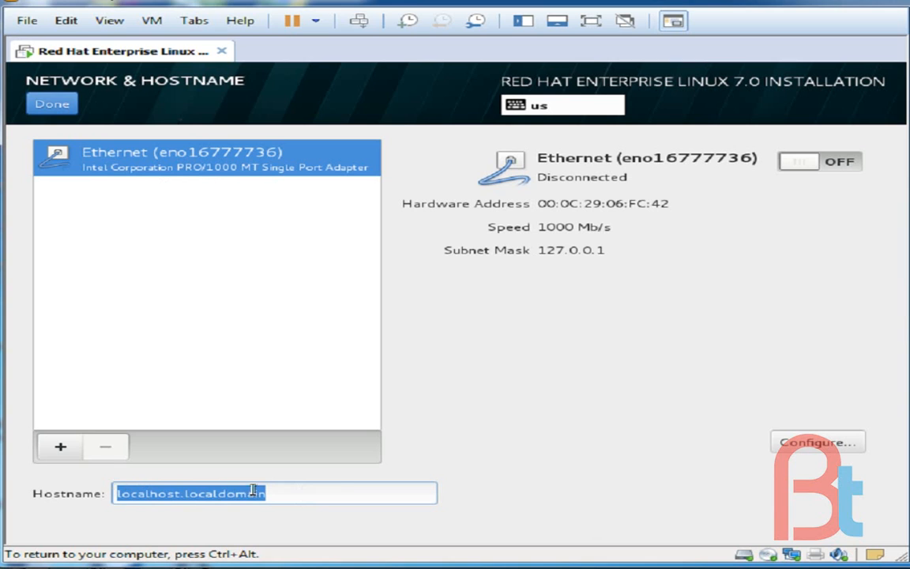
click(340, 493)
click(49, 106)
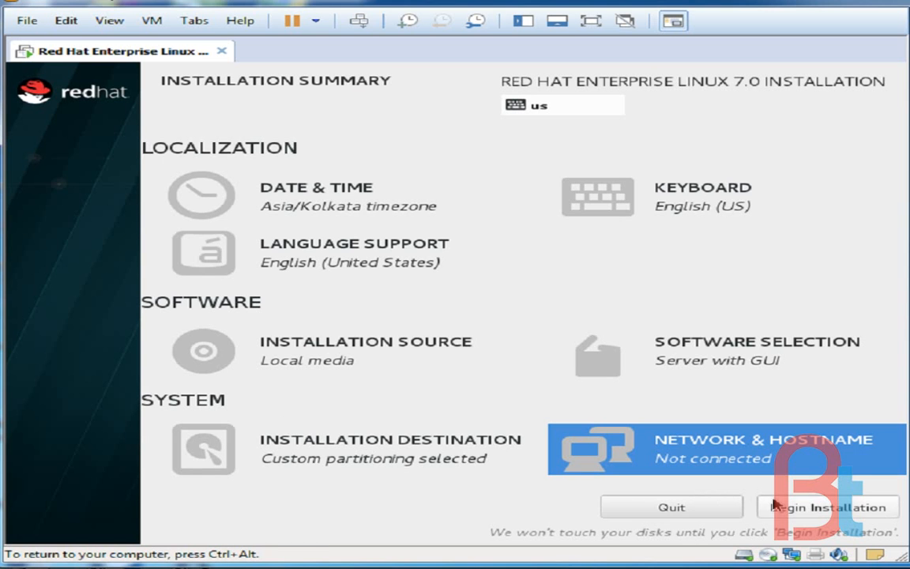
click(825, 509)
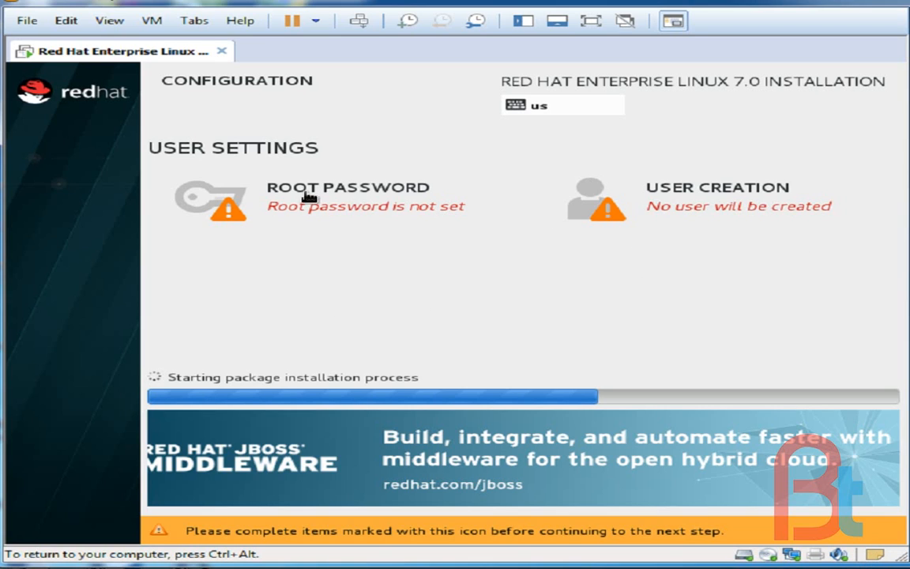
Set the root password by entering and confirming it, accepting it despite its weakness
click(427, 198)
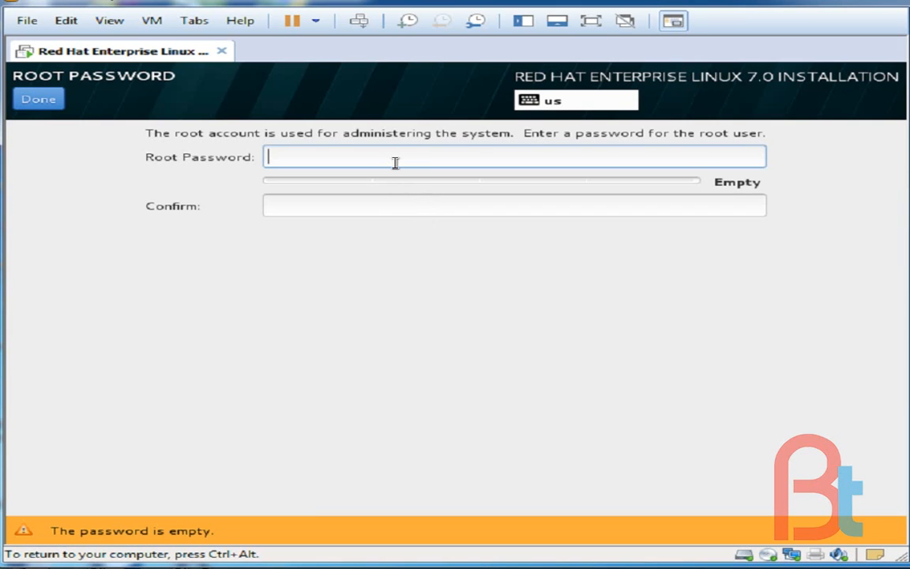
text(*****)
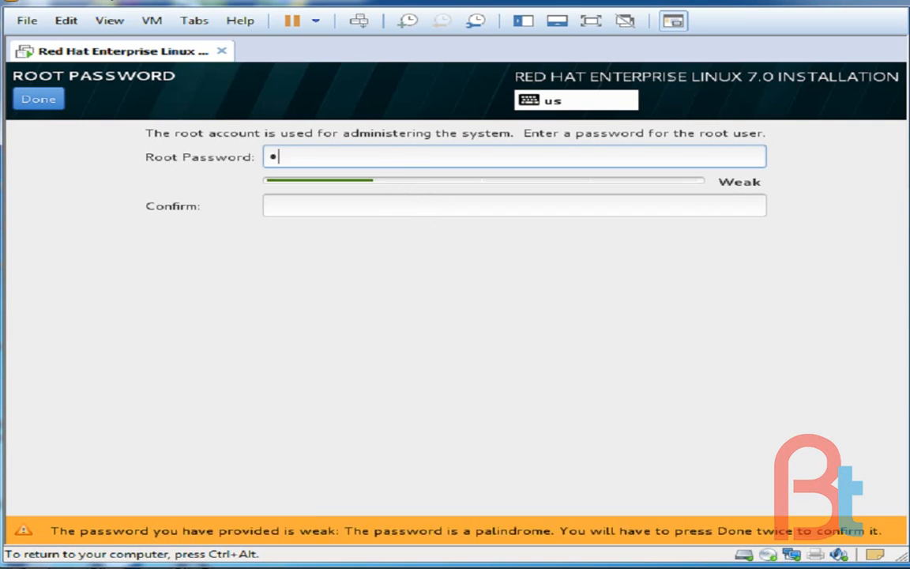
text(*)
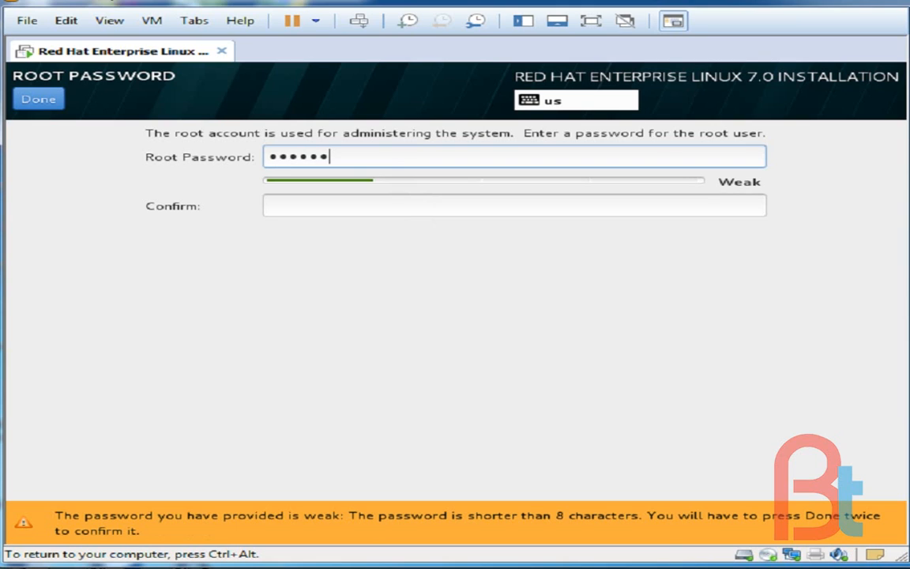
click(331, 208)
text(*****)
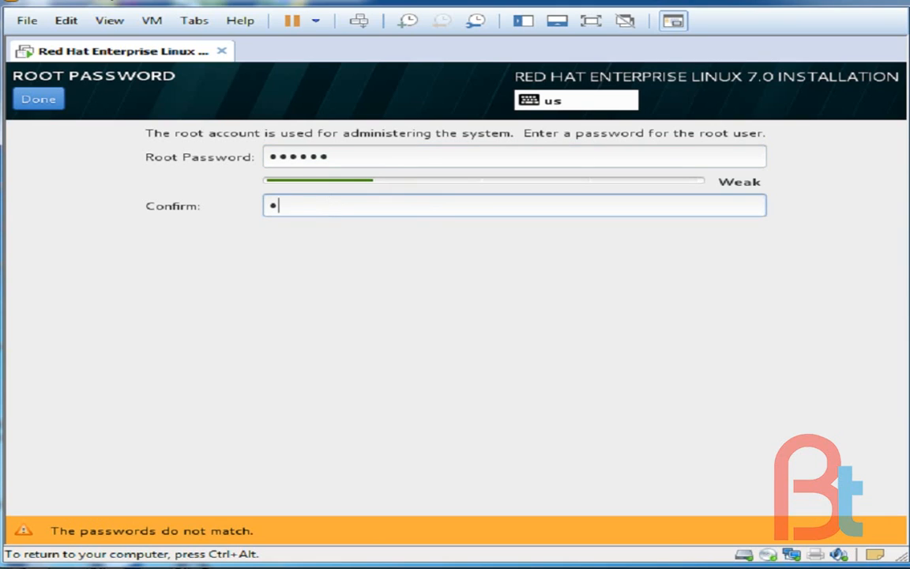
text(*)
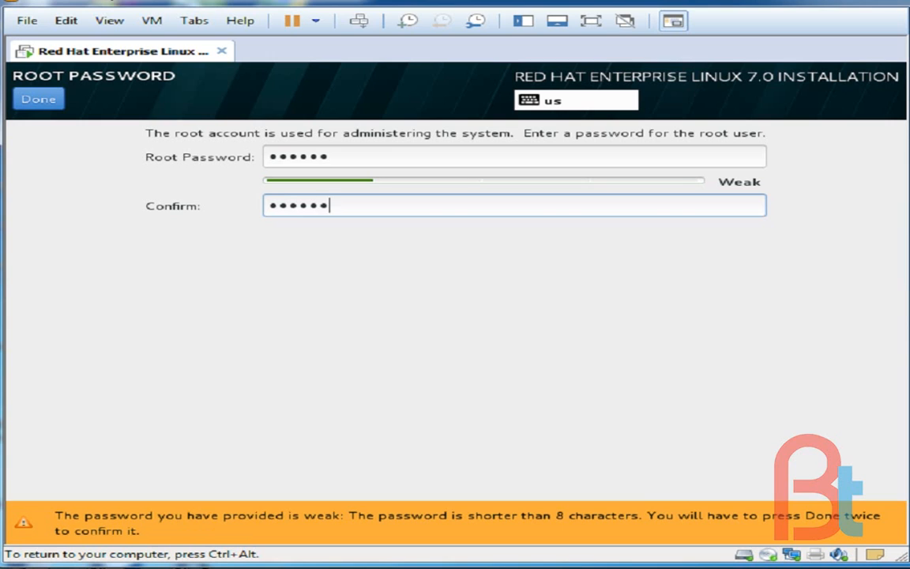
click(34, 101)
click(34, 105)
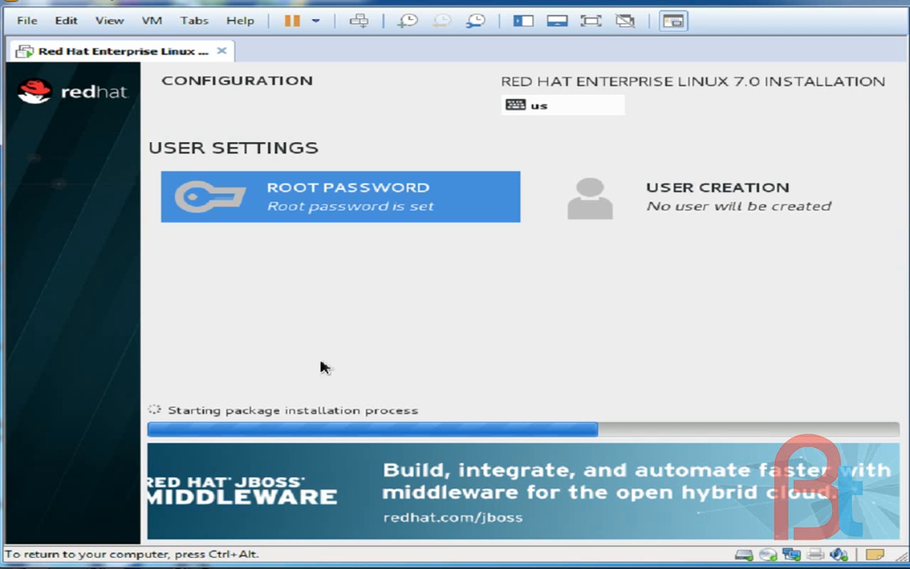
Create a user named user1 without administrator rights, entering and confirming the account password
click(696, 197)
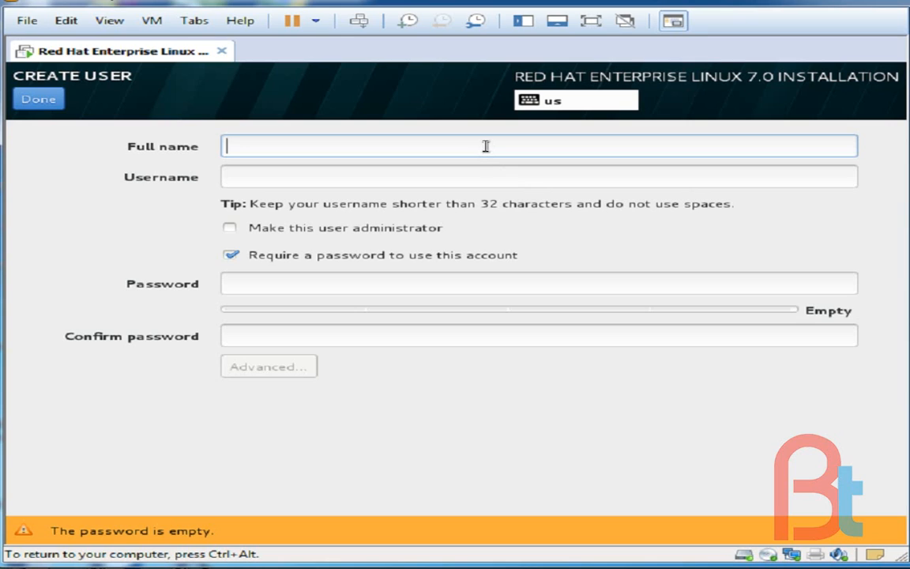
text(u)
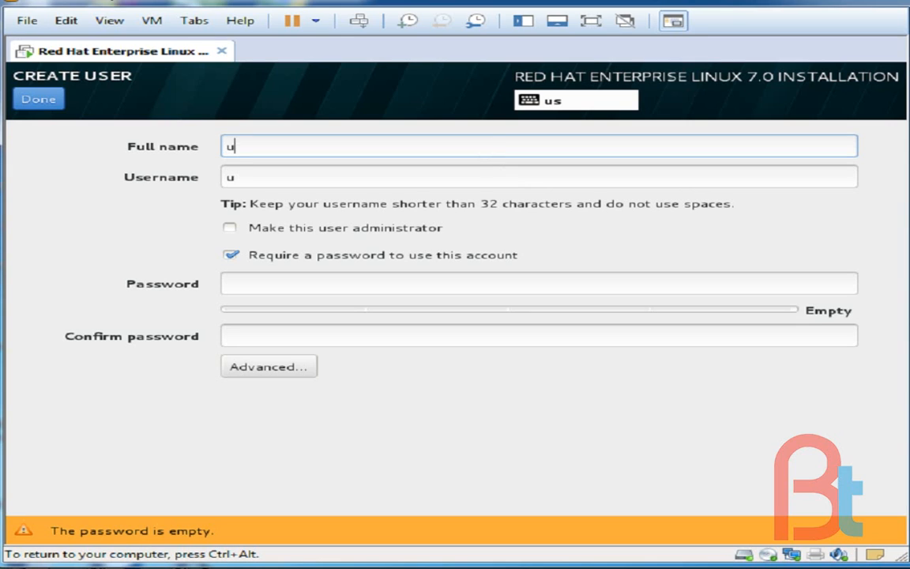
text(ser1)
click(315, 286)
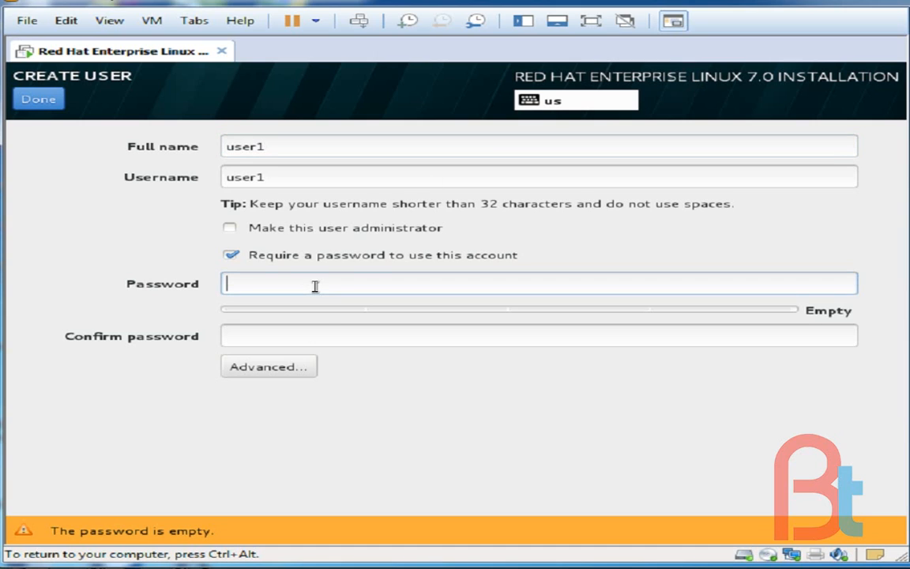
key(Tab)
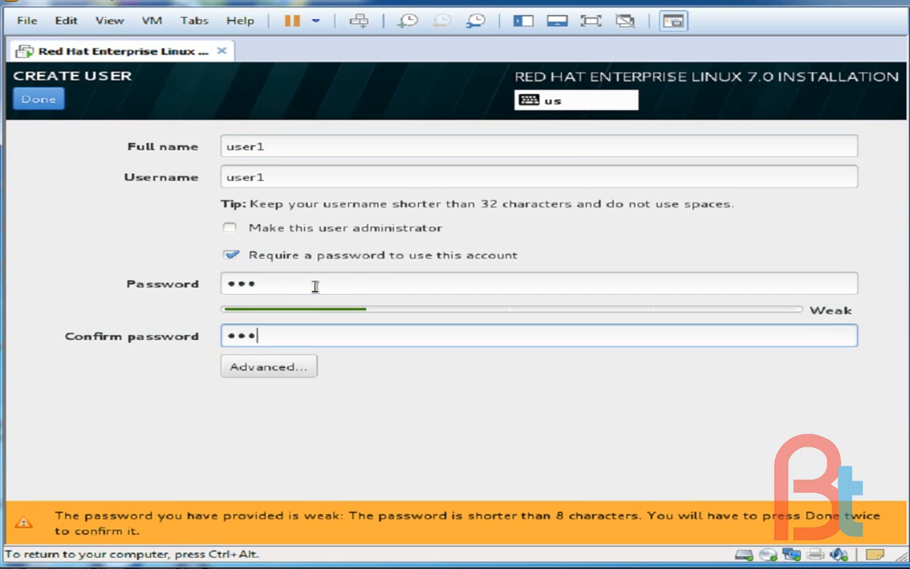
click(50, 108)
click(50, 109)
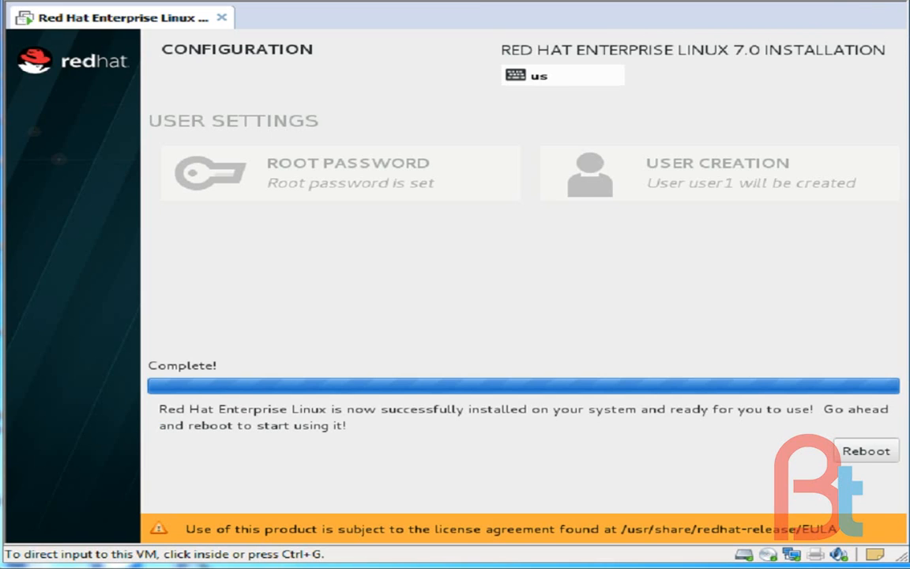
Reboot into the installed system and accept the license agreement to finish the initial setup configuration
click(860, 456)
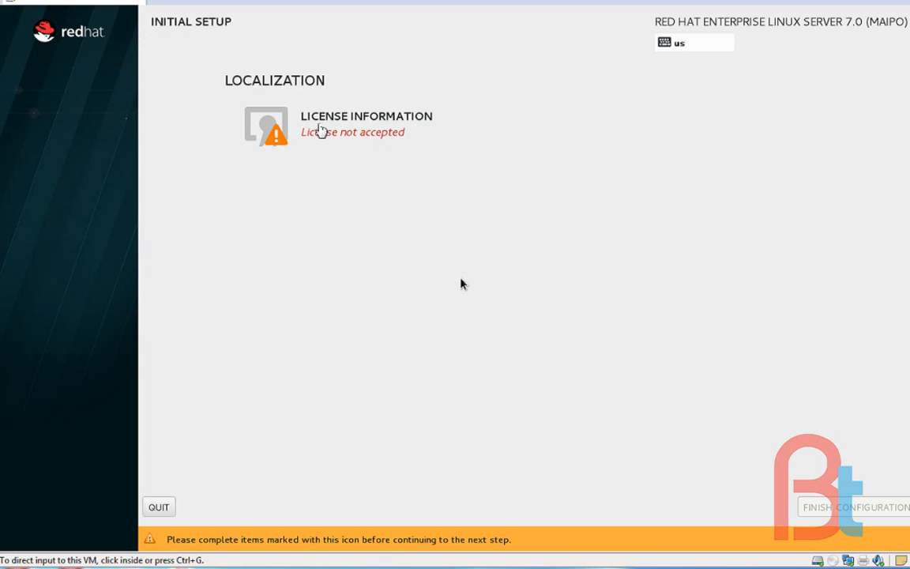
click(398, 124)
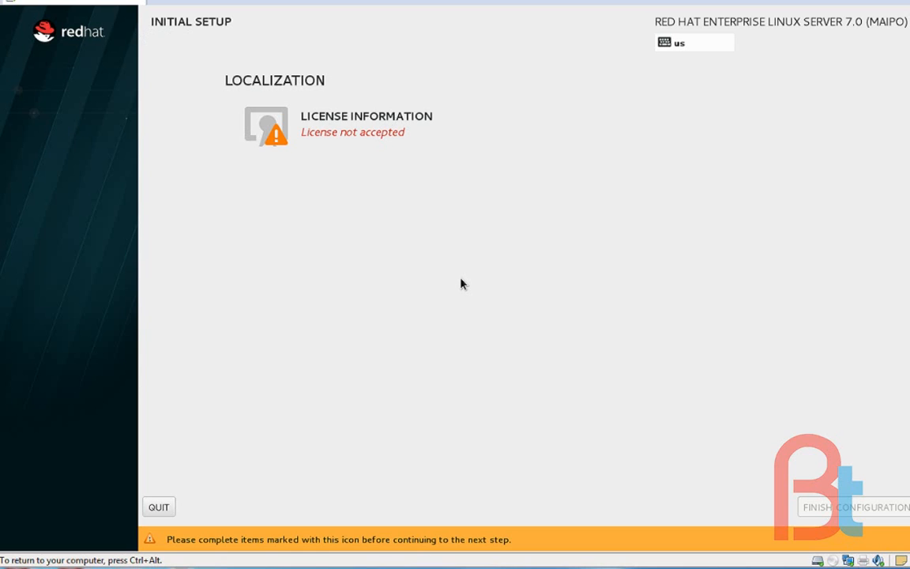
click(390, 119)
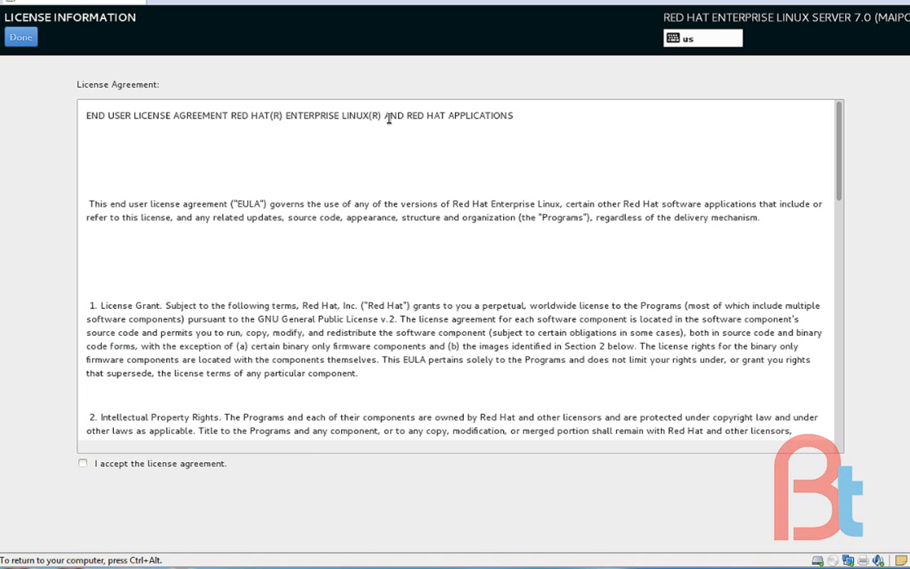
click(82, 463)
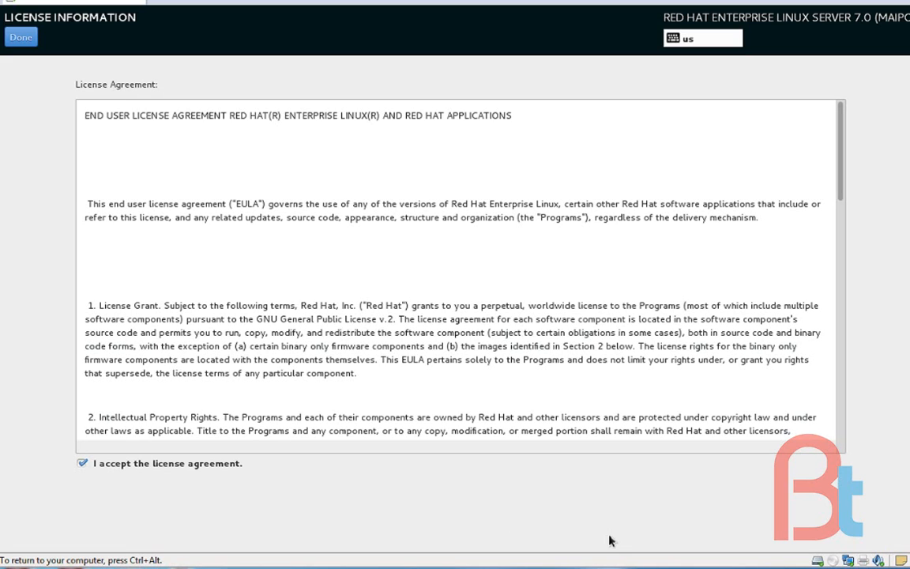
click(23, 39)
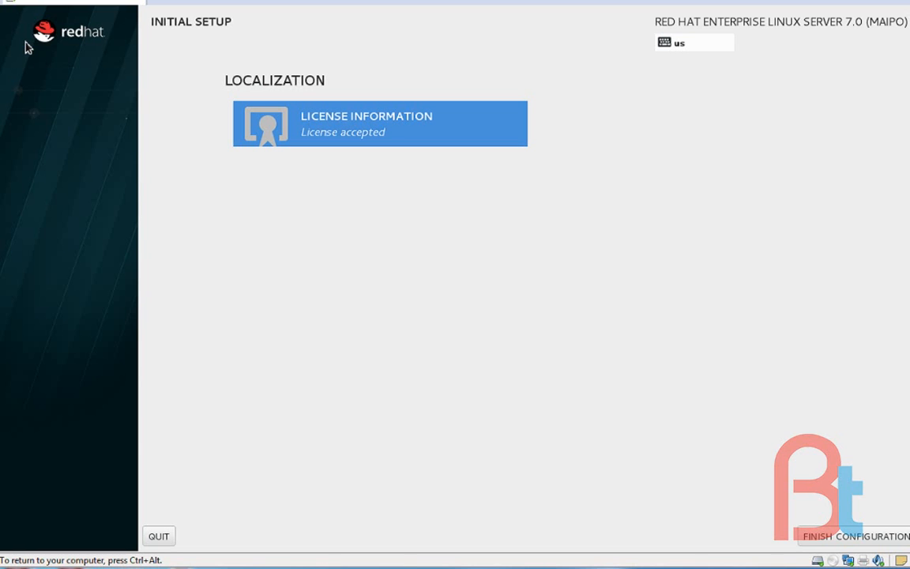
click(850, 540)
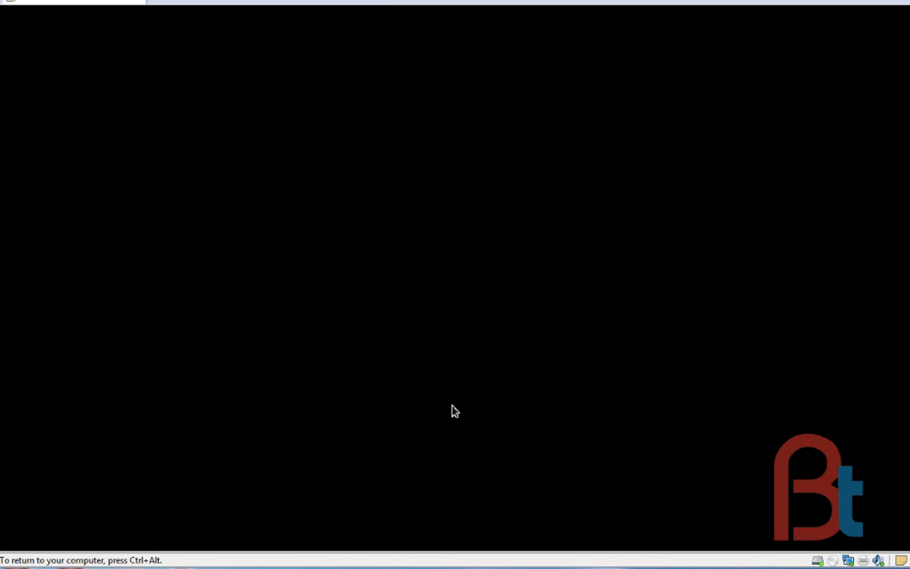
Keep kdump enabled with automatic memory reservation, choose to register the subscription at a later time, and finish the first-boot setup
key(ctrl+alt)
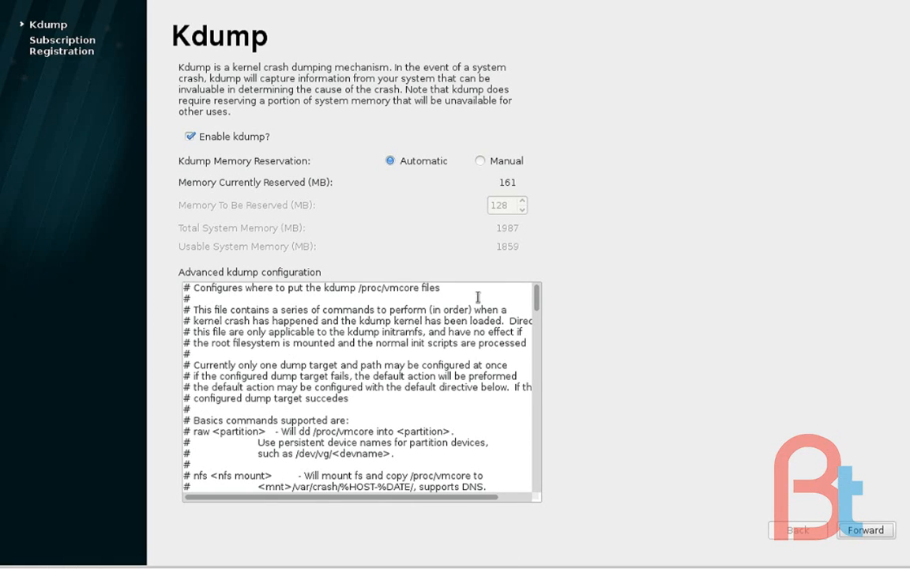
click(864, 531)
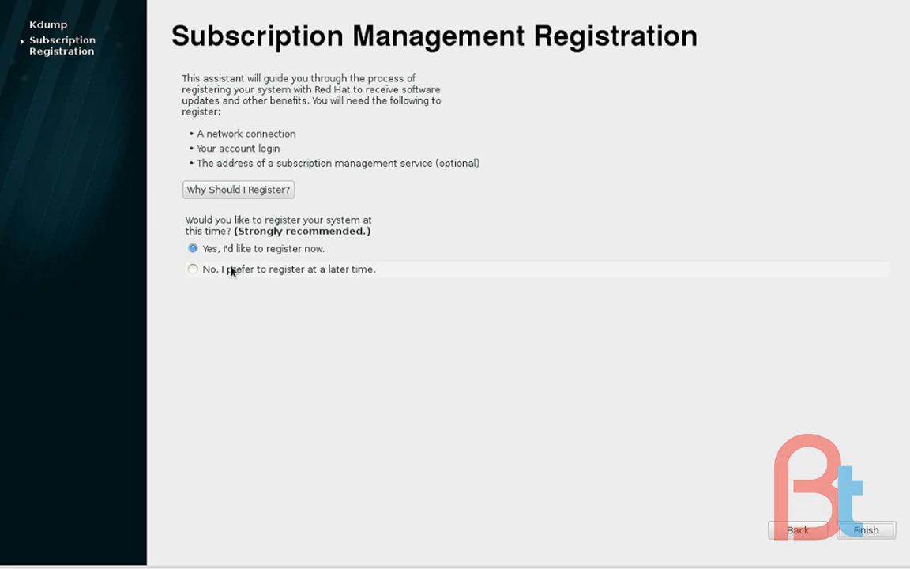
click(195, 269)
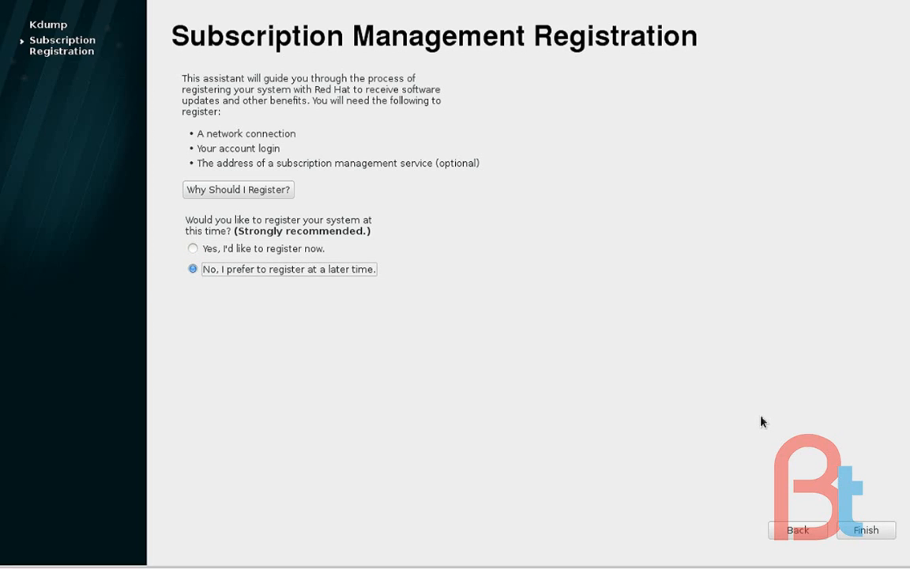
click(863, 531)
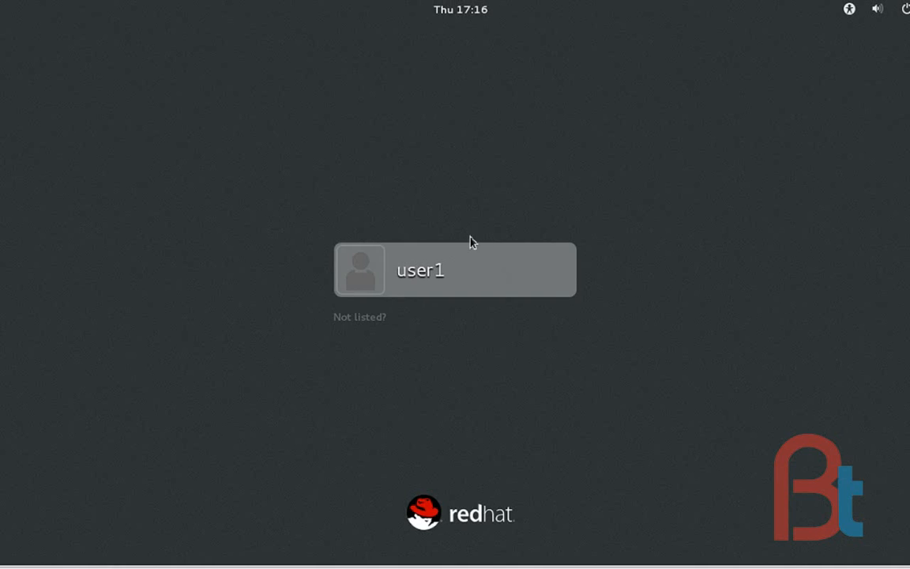
Sign in as user1 by entering the account password
click(425, 276)
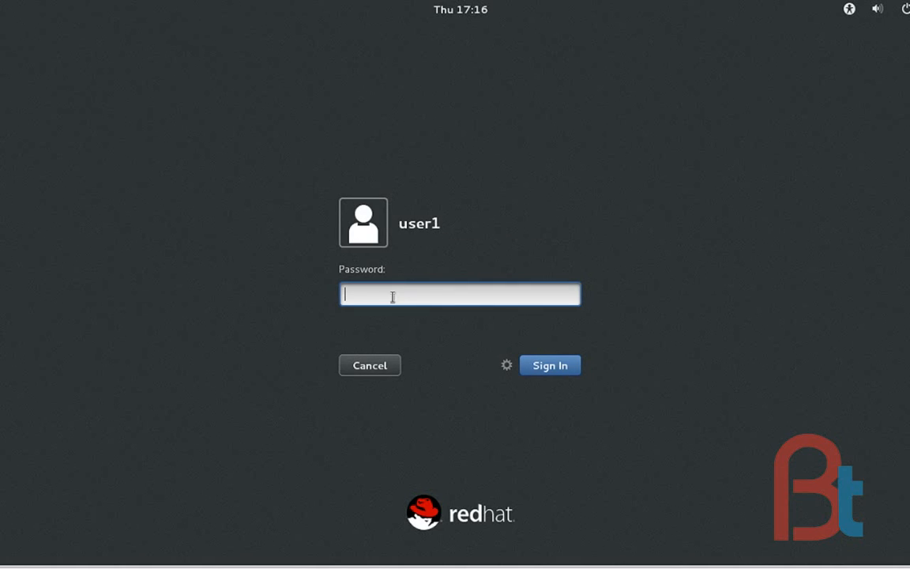
key(Return)
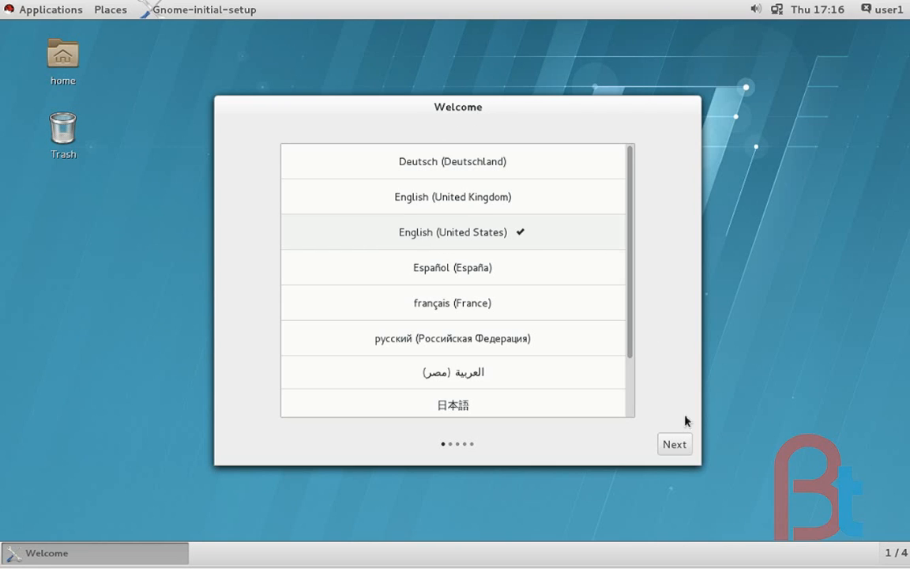
Complete the GNOME initial setup with English (United States) and the English (US) input source, and close the Getting Started help window
click(677, 446)
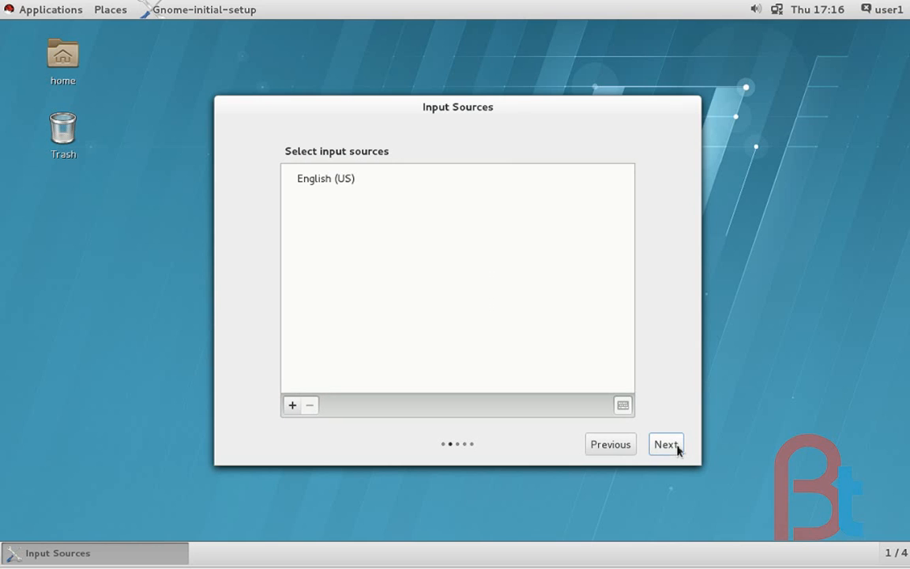
click(667, 445)
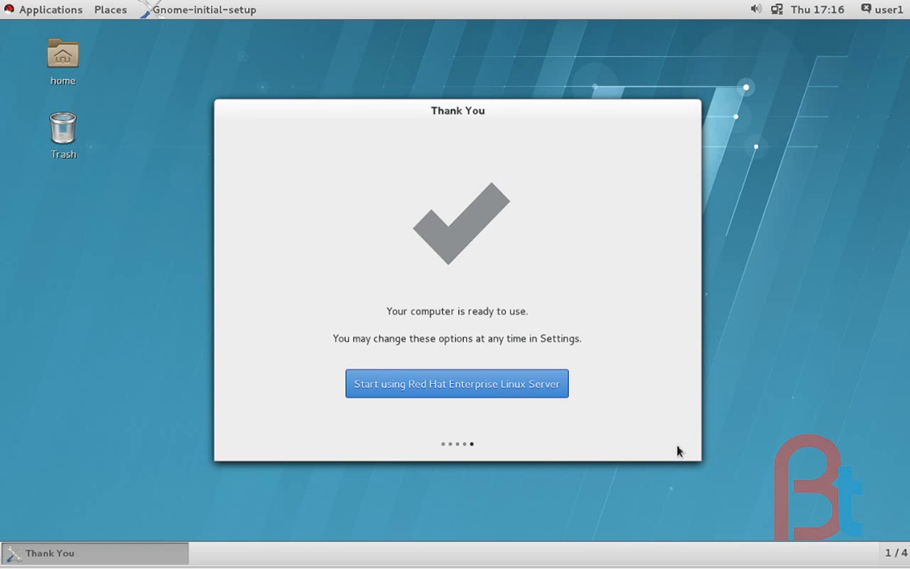
click(460, 389)
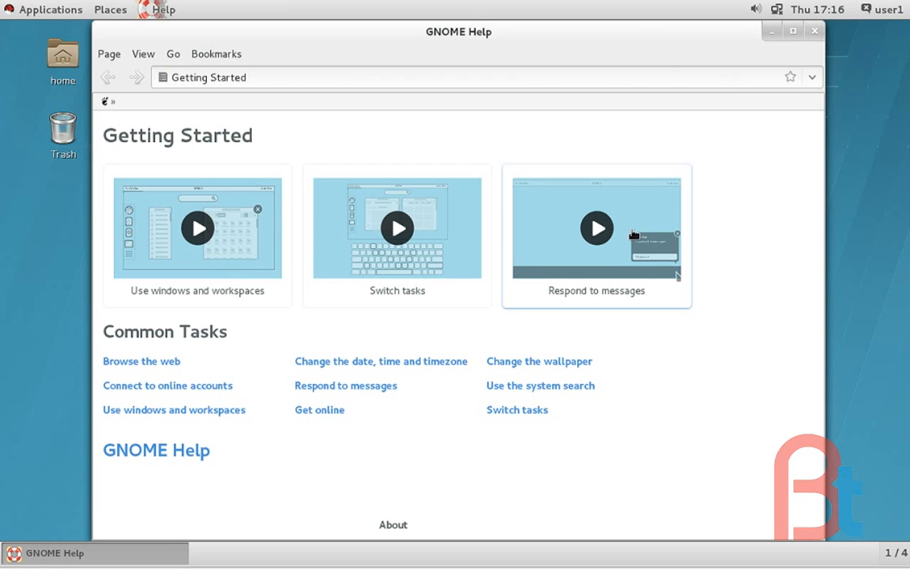
click(817, 31)
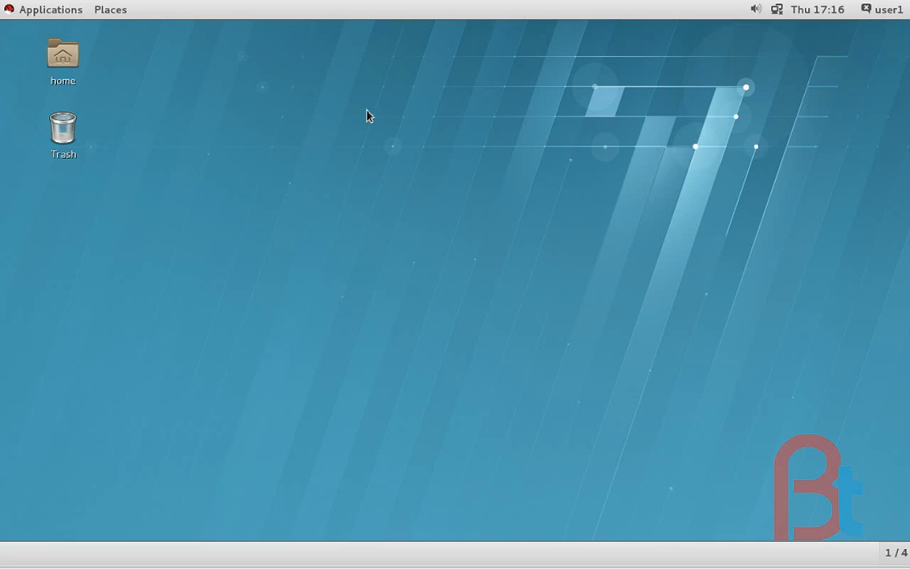